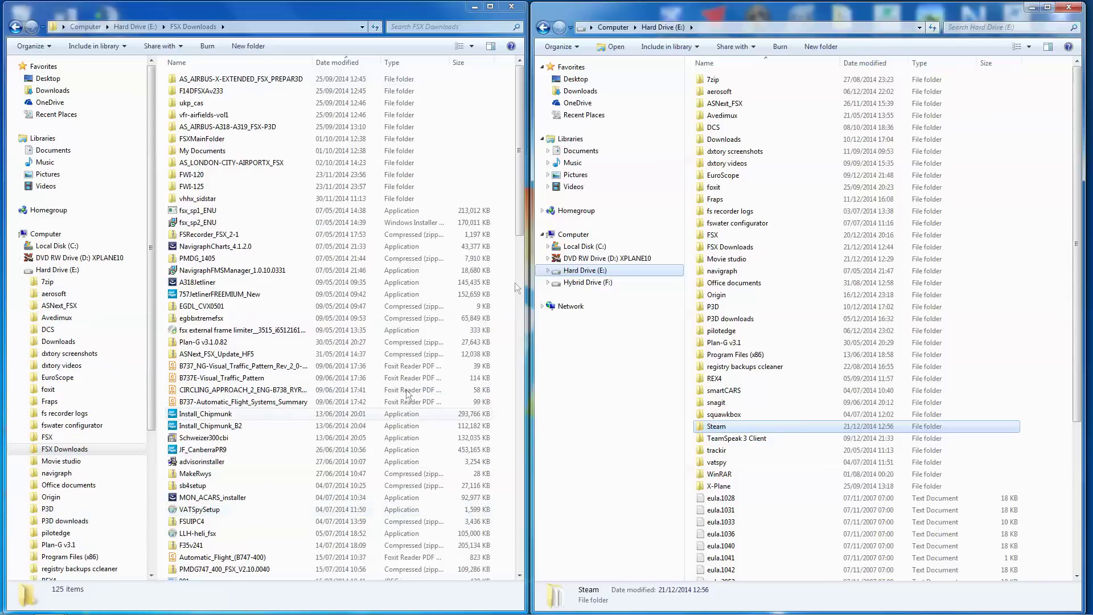
- Run the AS_AIRBUS-A318-A319_FSX-P3D_V100 installer from its folder in FSX Downloads and confirm the setup language
mouse_move(522, 229)
left_mouse_down()
mouse_move(494, 377)
mouse_move(501, 228)
left_mouse_up()
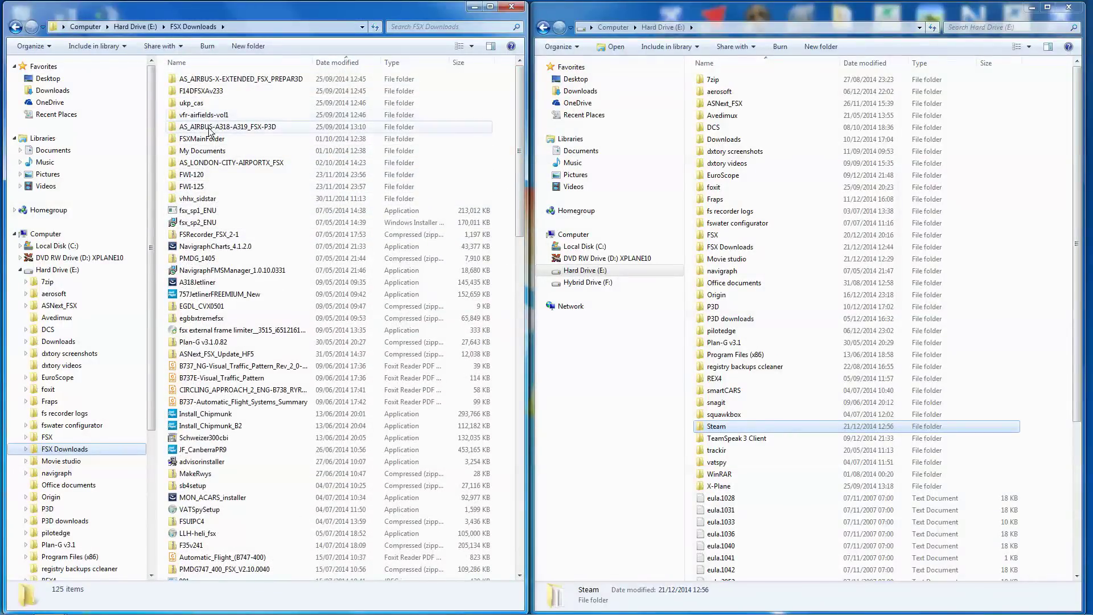
double_click(253, 127)
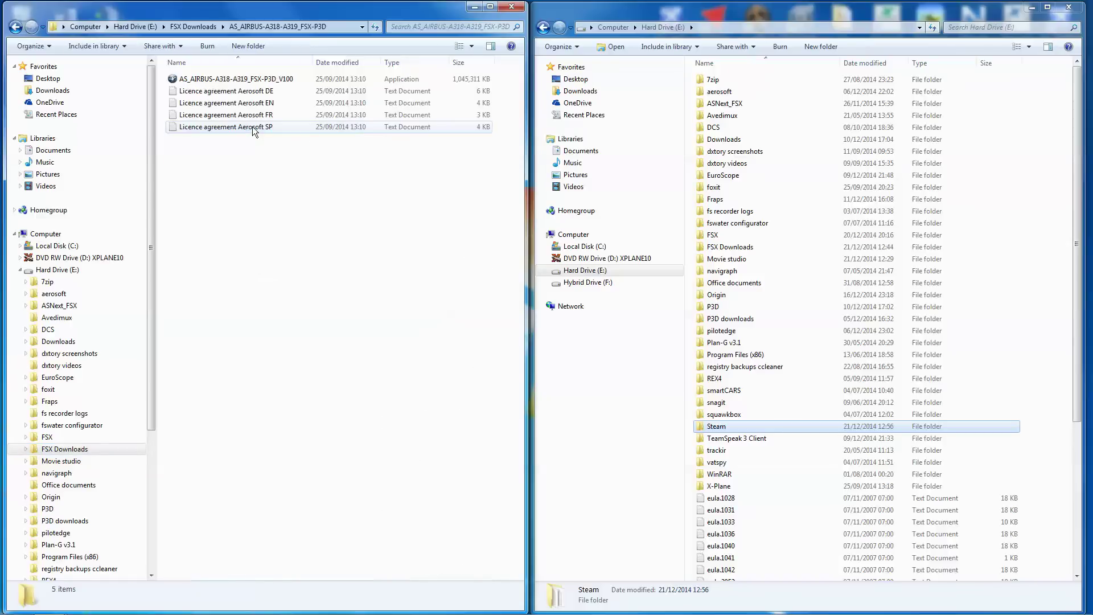
left_click(258, 83)
double_click(257, 84)
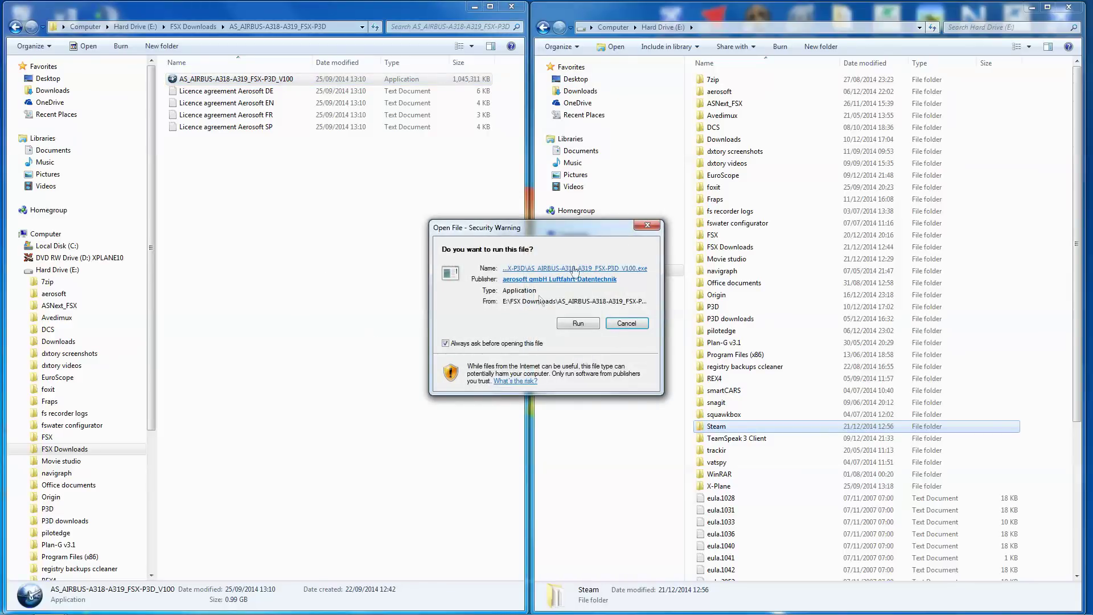
left_click(583, 324)
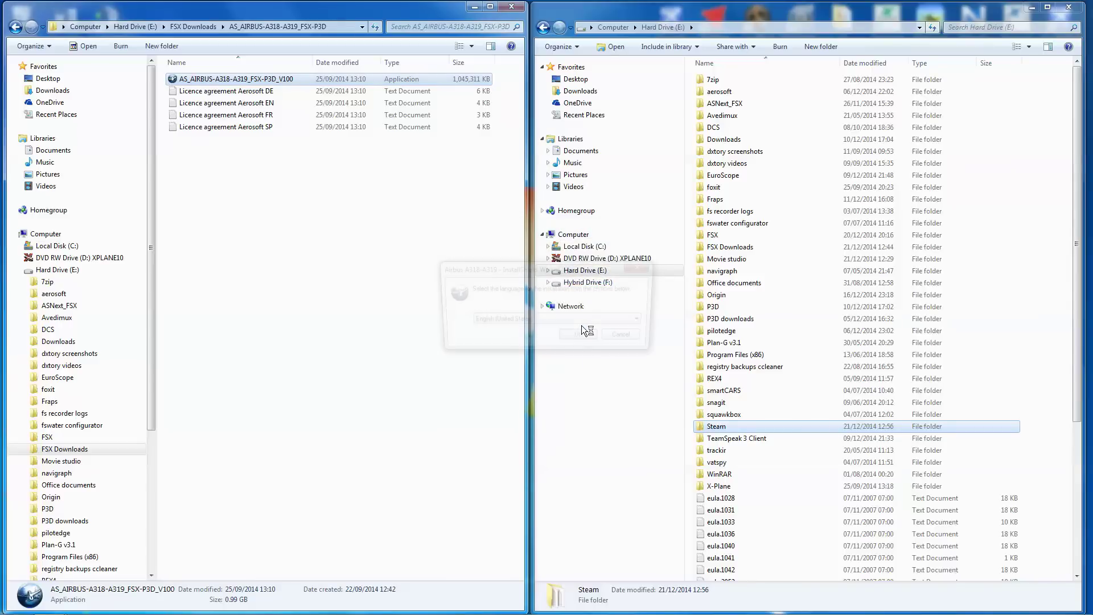
left_click(592, 337)
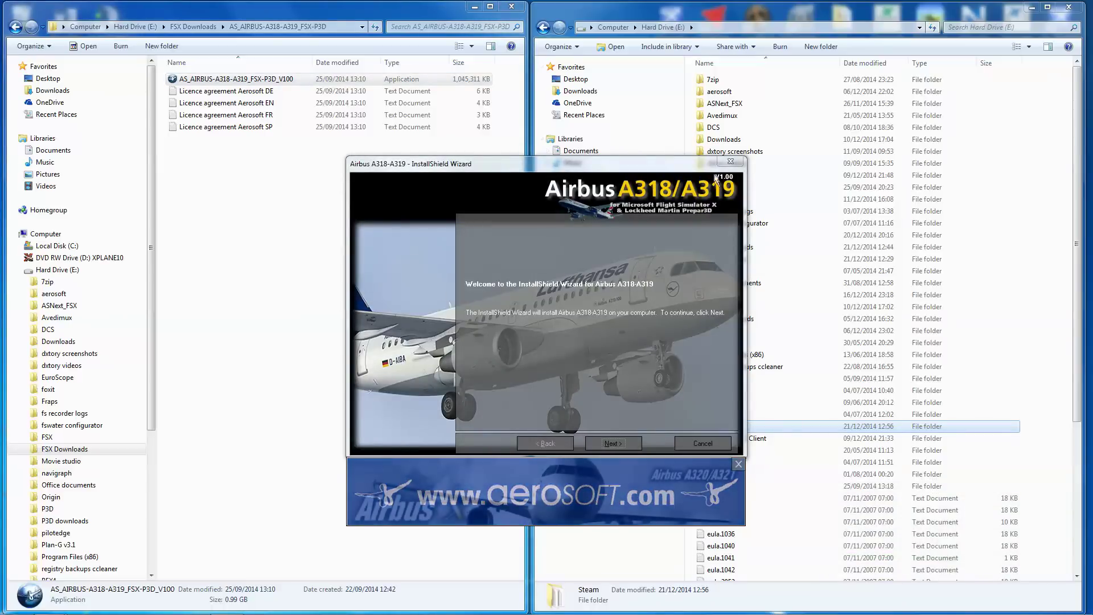
- Accept the Airbus A318-A319 license agreement and continue with Microsoft Flight Simulator X as the setup type
left_click(616, 441)
left_click(549, 393)
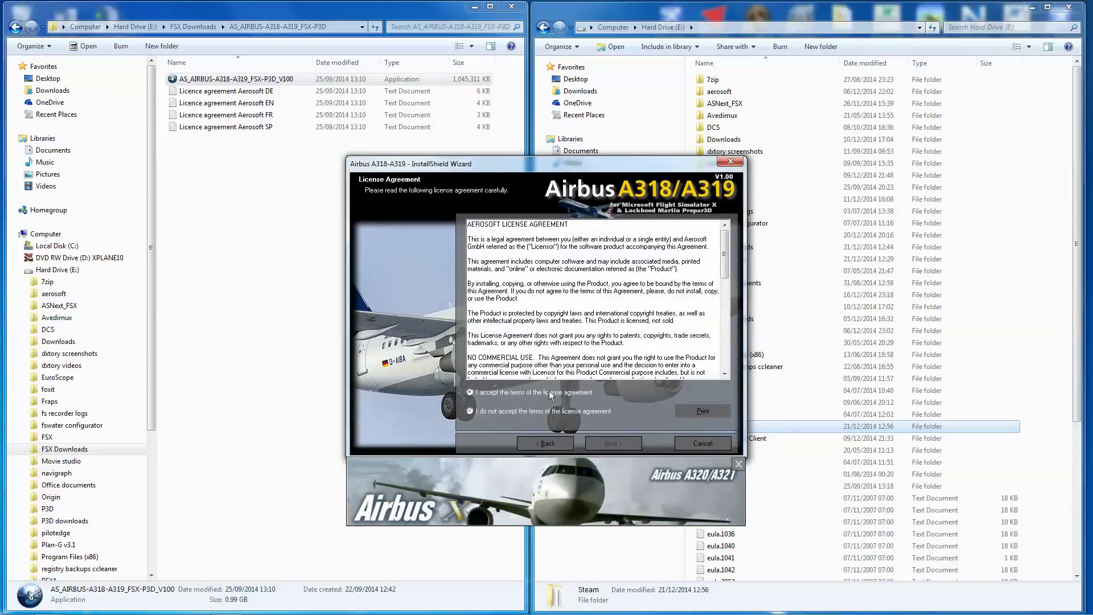
left_click(613, 443)
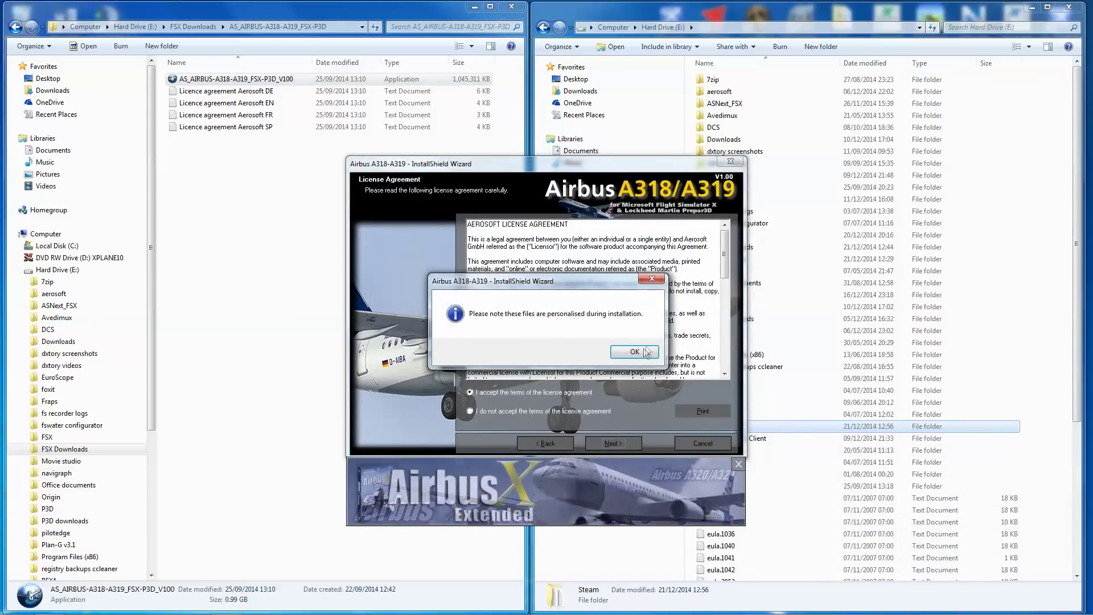
left_click(663, 427)
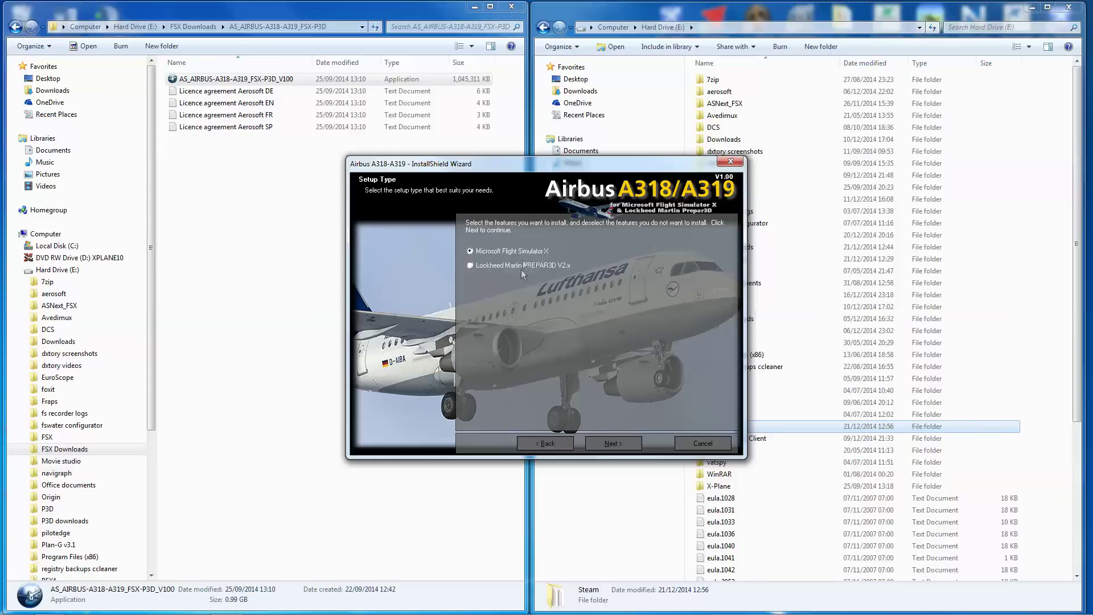
left_click(612, 443)
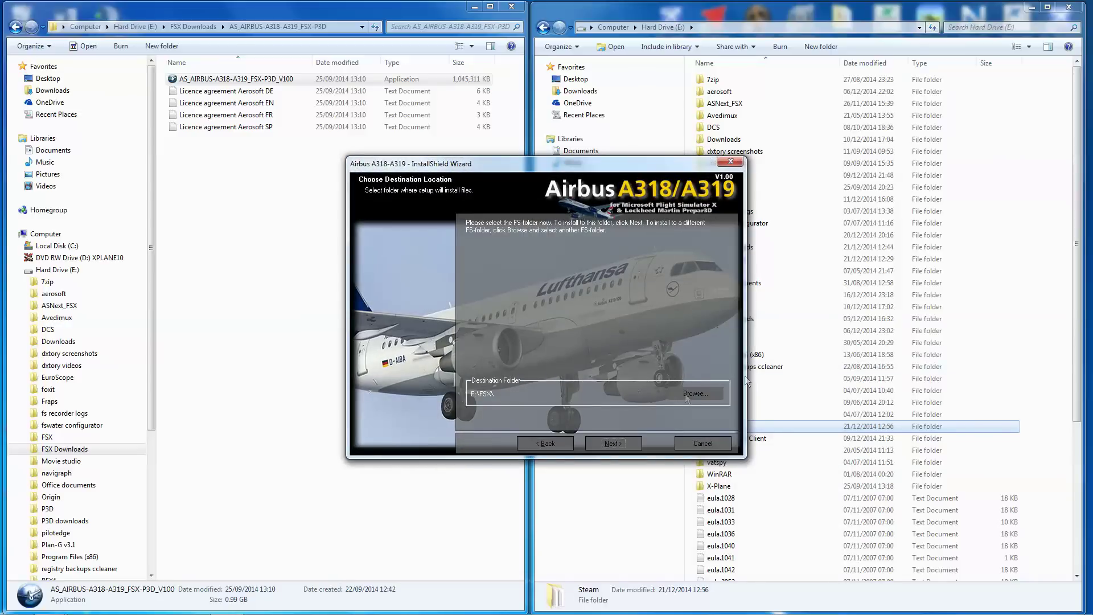
- Open the installer's destination folder selection and copy the path of the Steam FSX folder, E:\Steam\SteamApps\common\FSX, from File Explorer
left_click(689, 393)
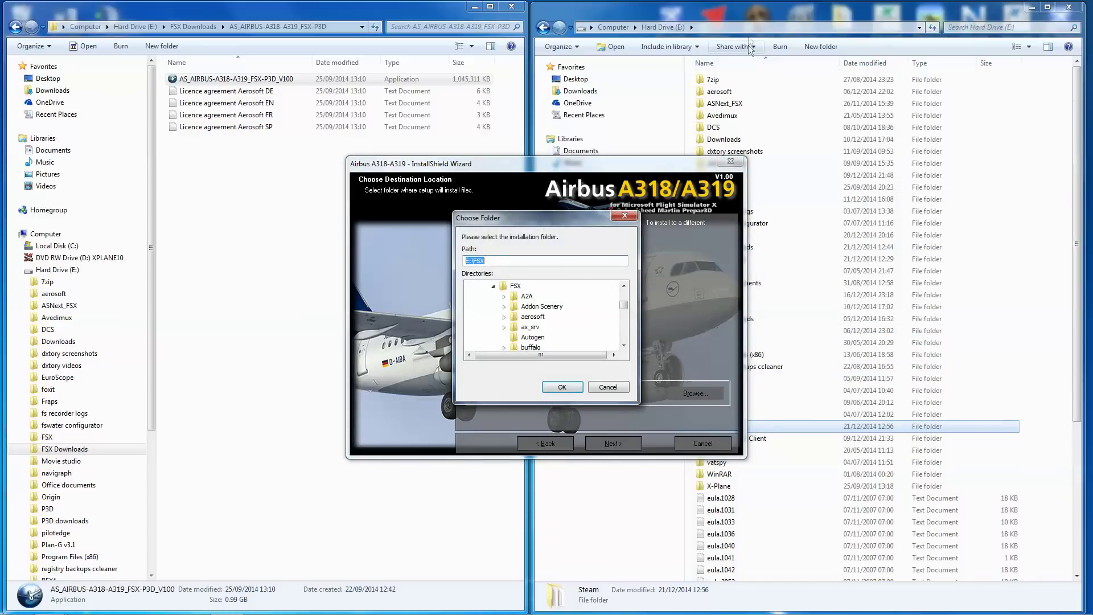
left_click(742, 11)
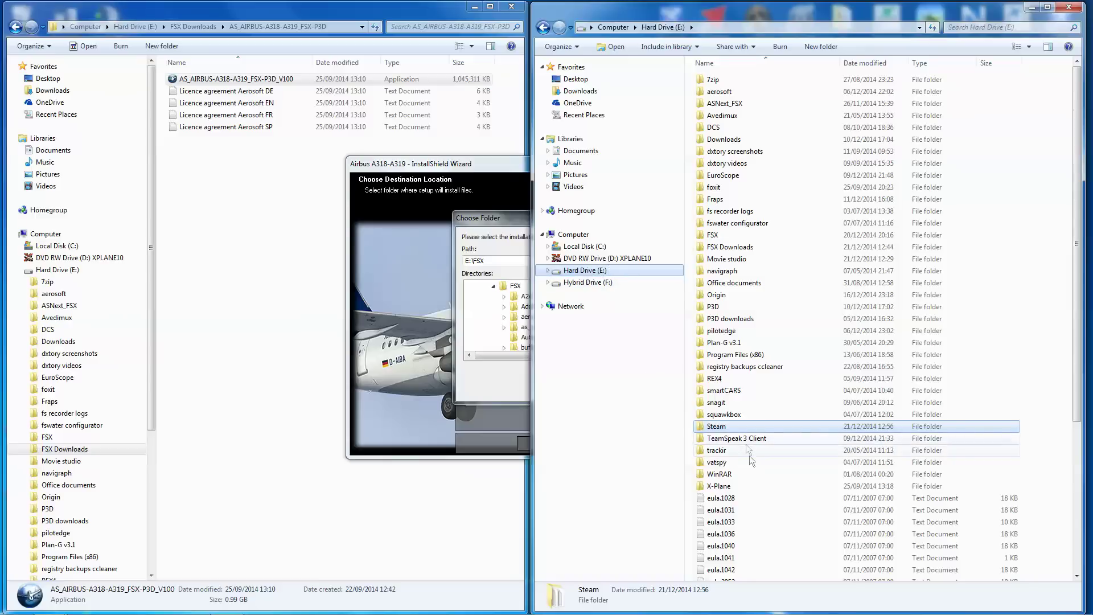
double_click(732, 426)
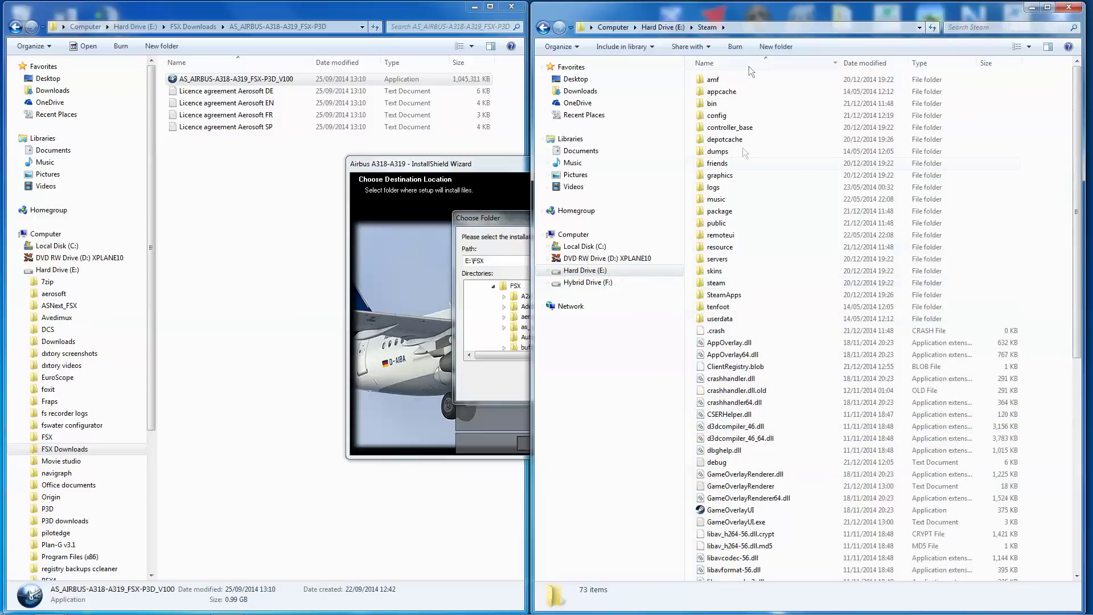
double_click(740, 296)
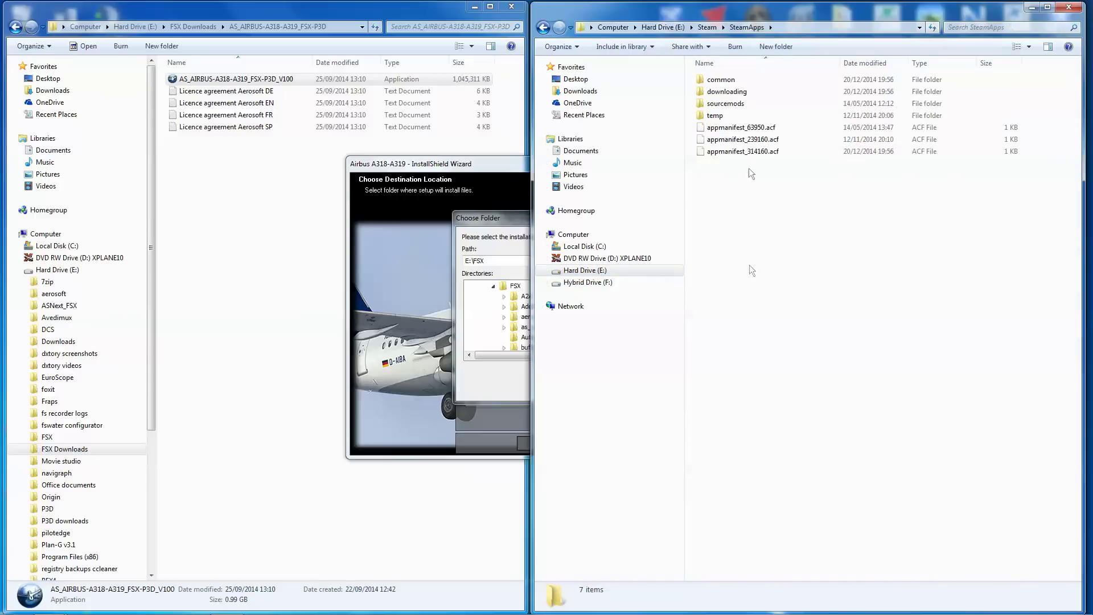
left_click(732, 83)
double_click(732, 84)
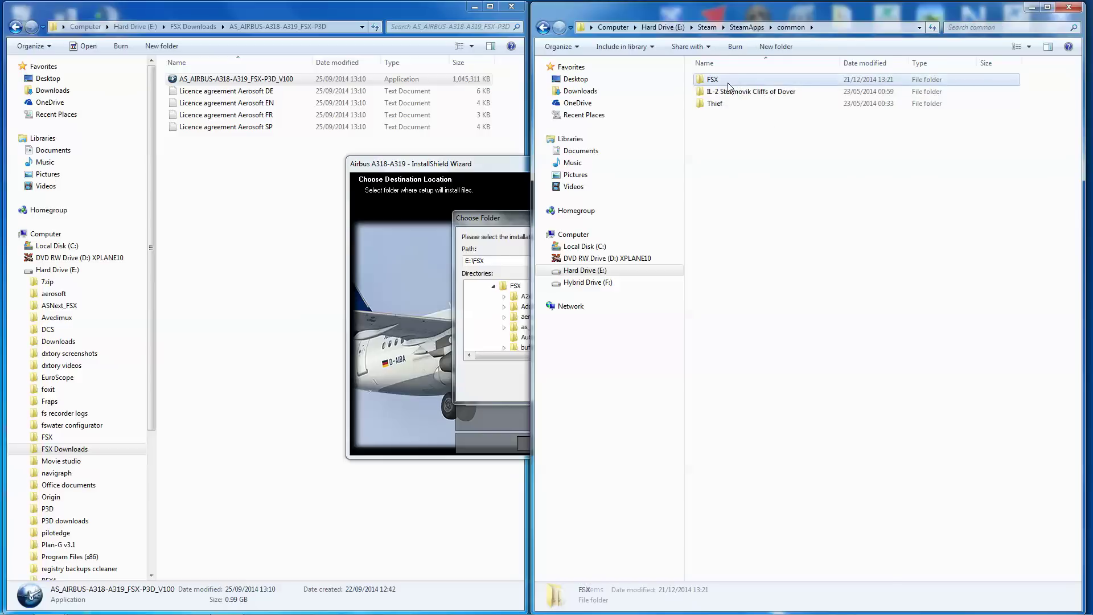
double_click(727, 81)
left_click(850, 30)
key("ctrl+c")
right_click(849, 29)
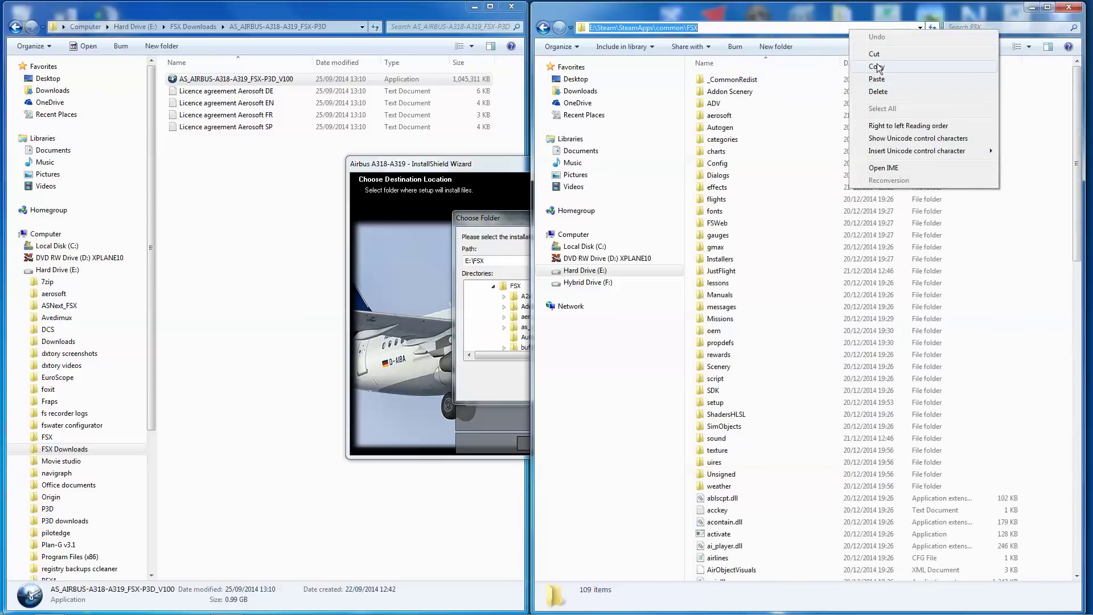
left_click(877, 68)
- Set the installer's destination folder to E:\Steam\SteamApps\common\FSX and start copying the aircraft files
left_click(484, 232)
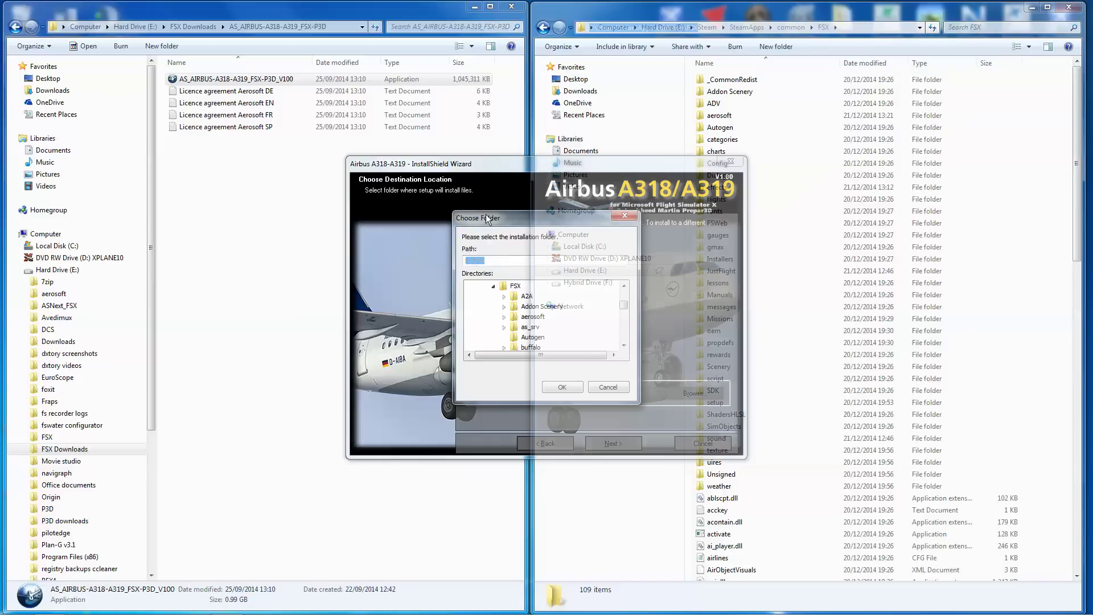
right_click(554, 267)
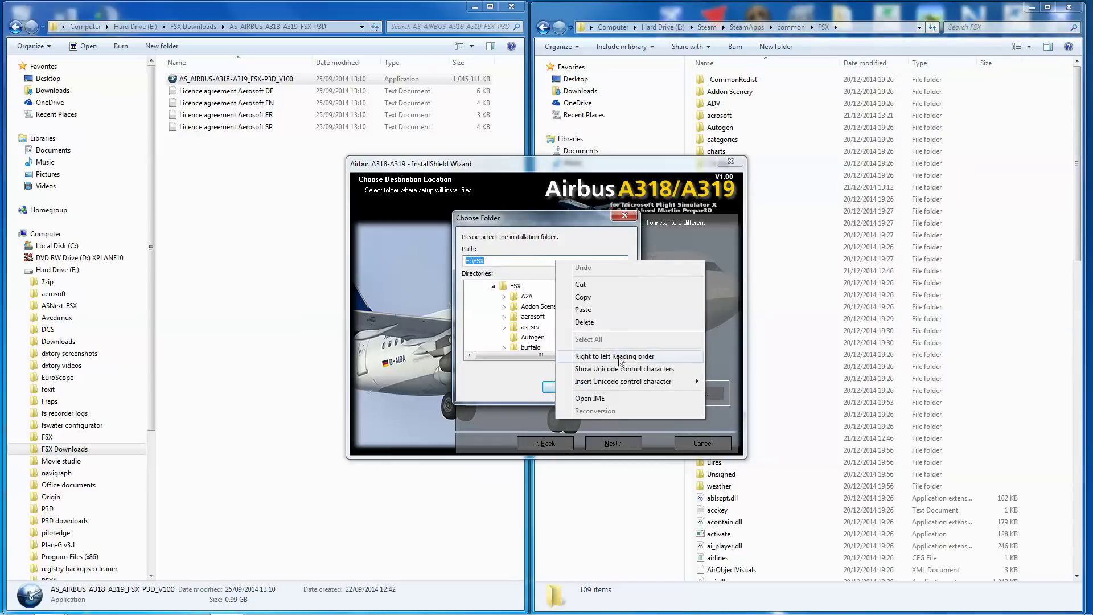
left_click(623, 312)
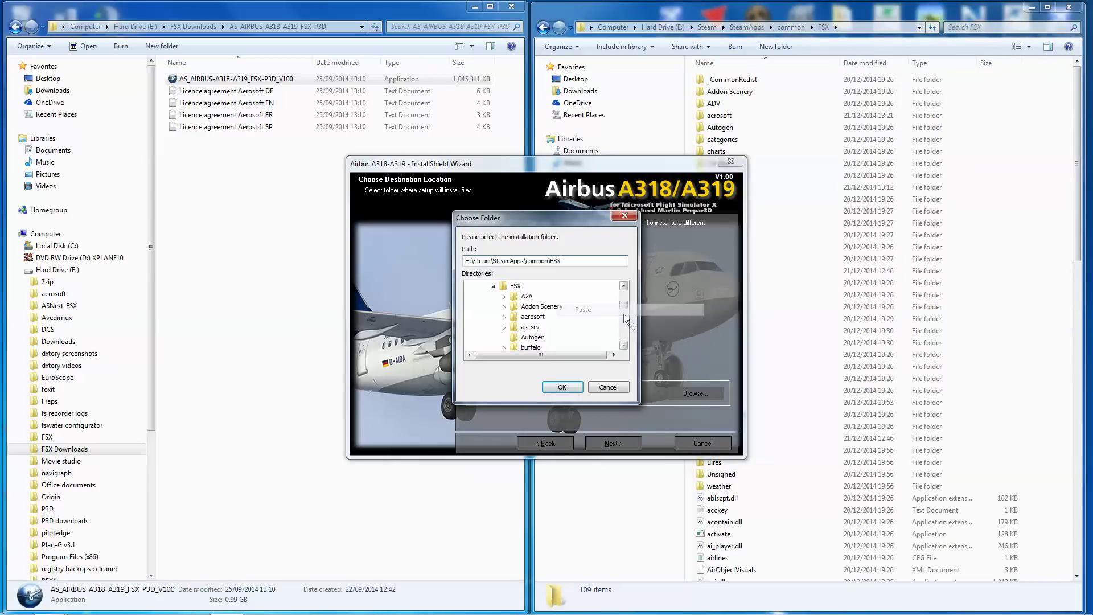
left_click(568, 386)
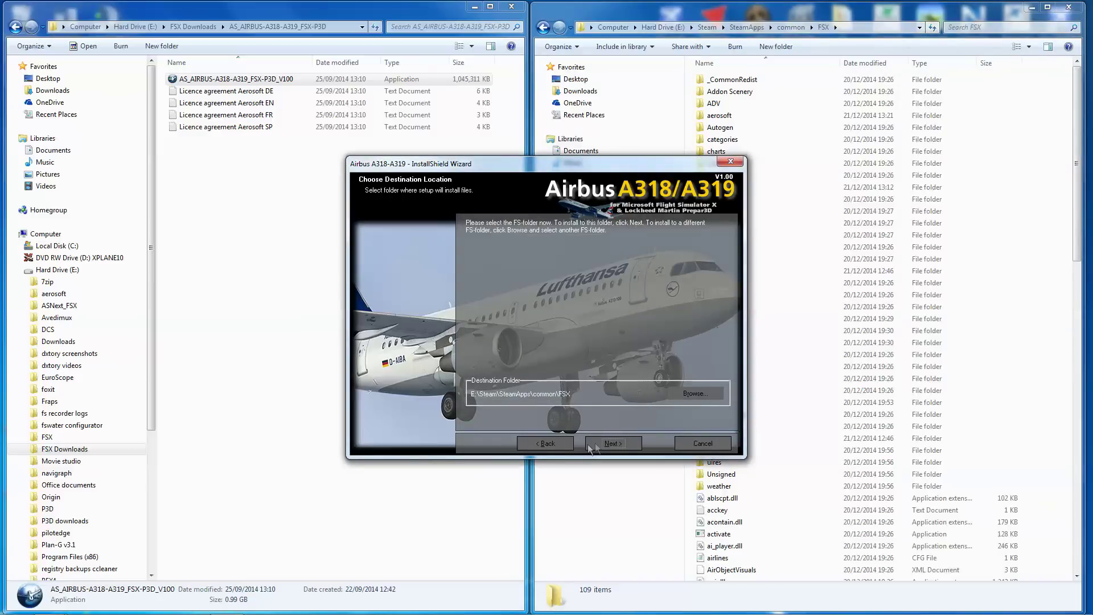
left_click(617, 442)
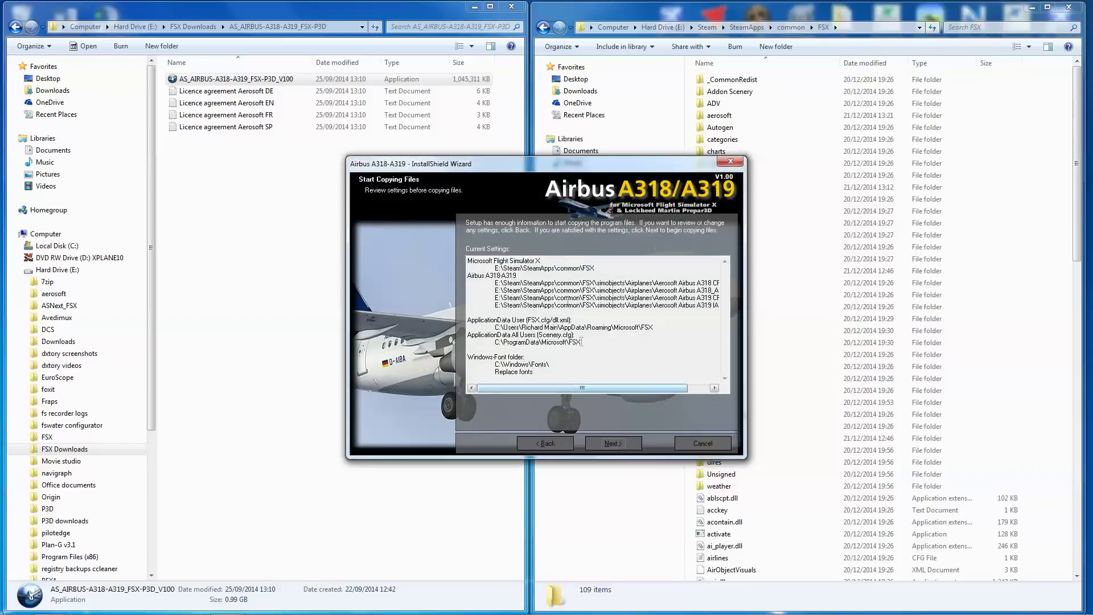
left_click(611, 443)
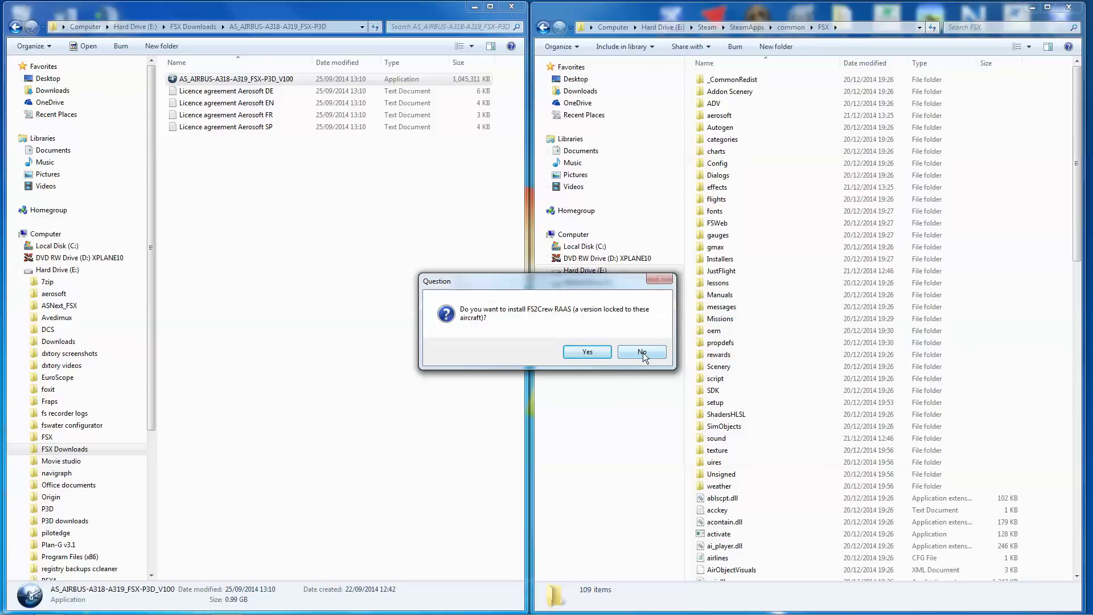
- Choose to install the locked FS2Crew RAAS Professional add-on and agree to its license terms
left_click(587, 351)
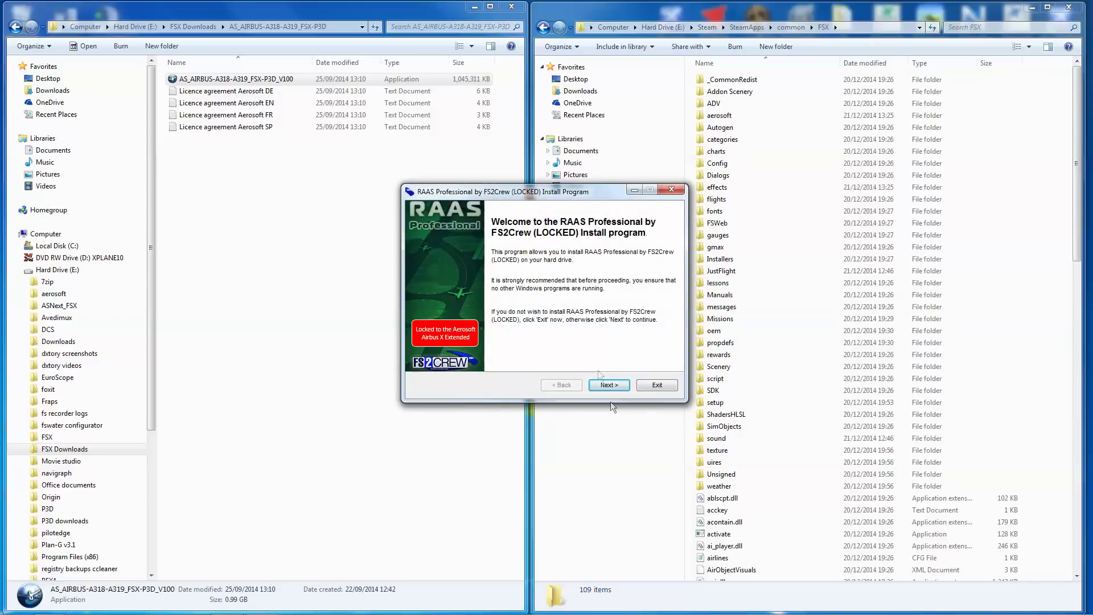
left_click(605, 386)
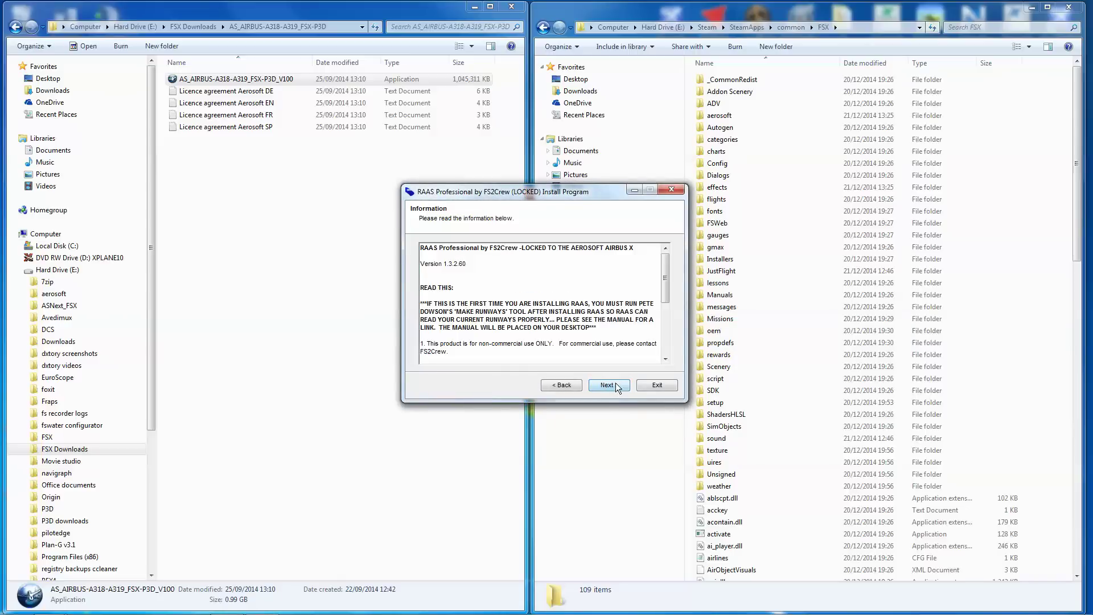
left_click(610, 386)
left_click(615, 387)
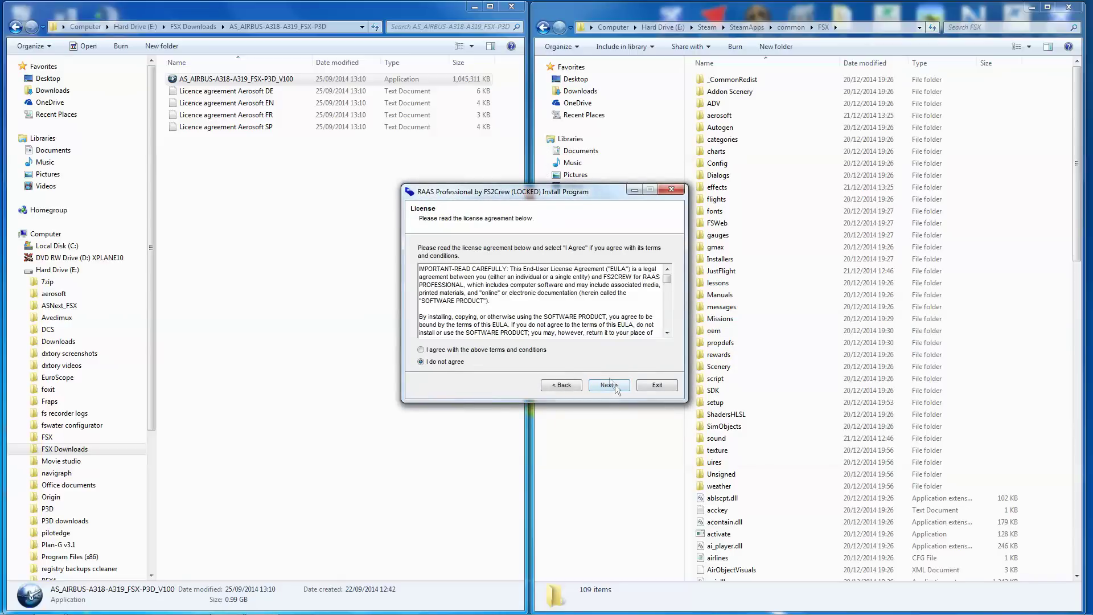
left_click(601, 387)
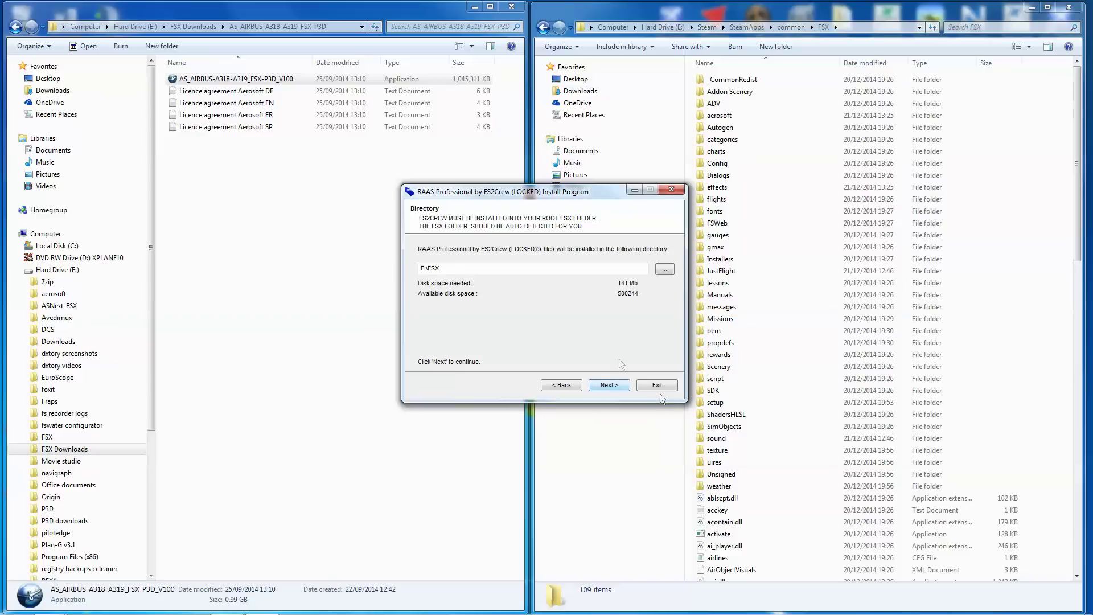
- Set the RAAS Professional install directory to E:\Steam\SteamApps\common\FSX, then install it and exit its setup
left_click(667, 268)
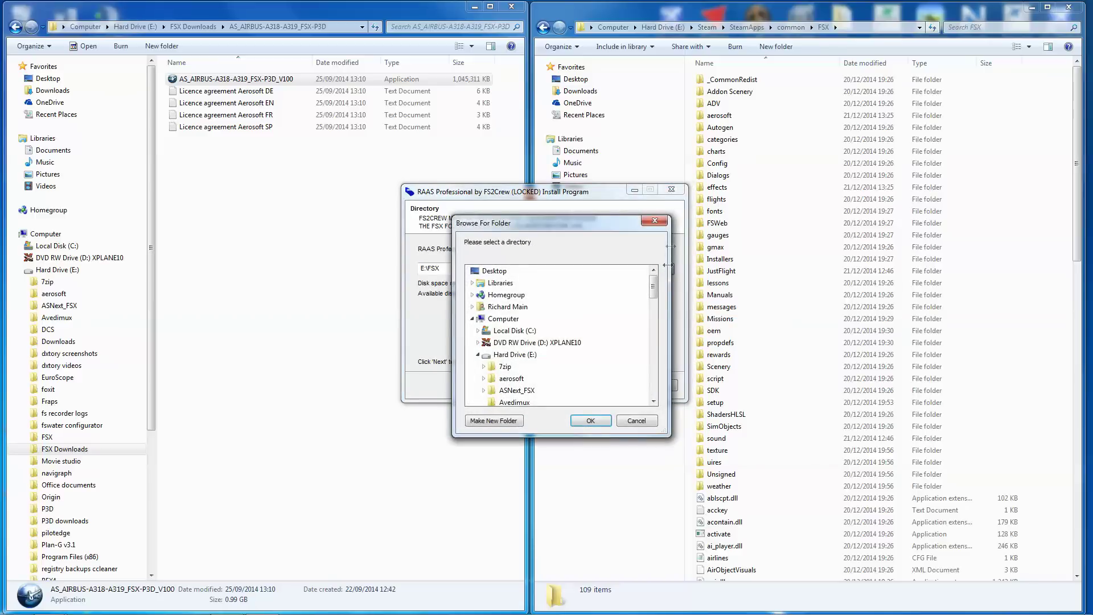
left_click(620, 420)
left_click(550, 270)
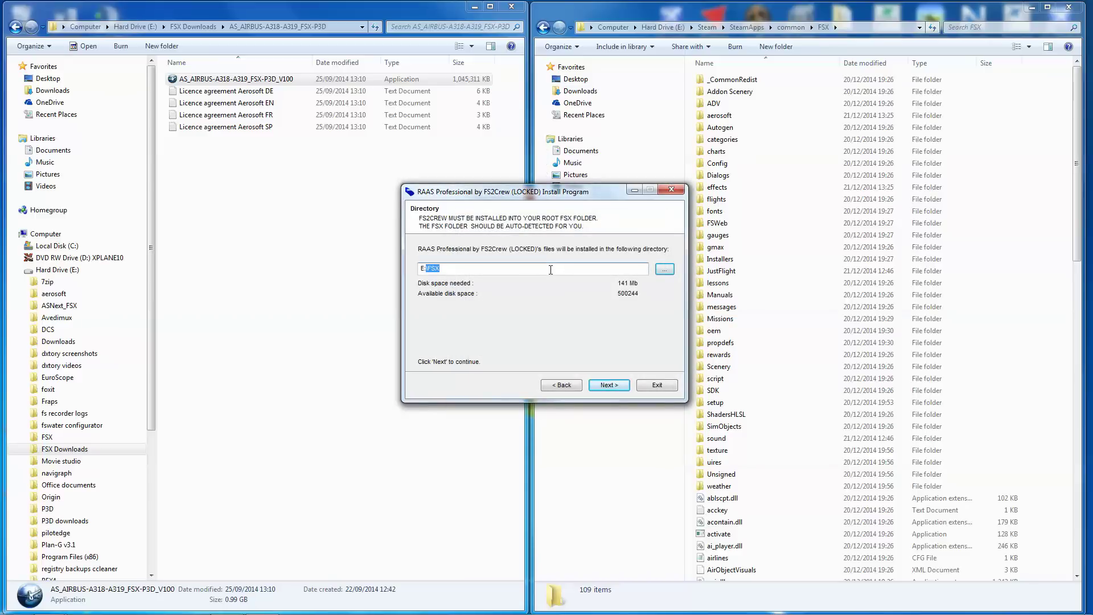
left_click_drag(551, 269, 373, 266)
key("ctrl+v")
left_click(615, 386)
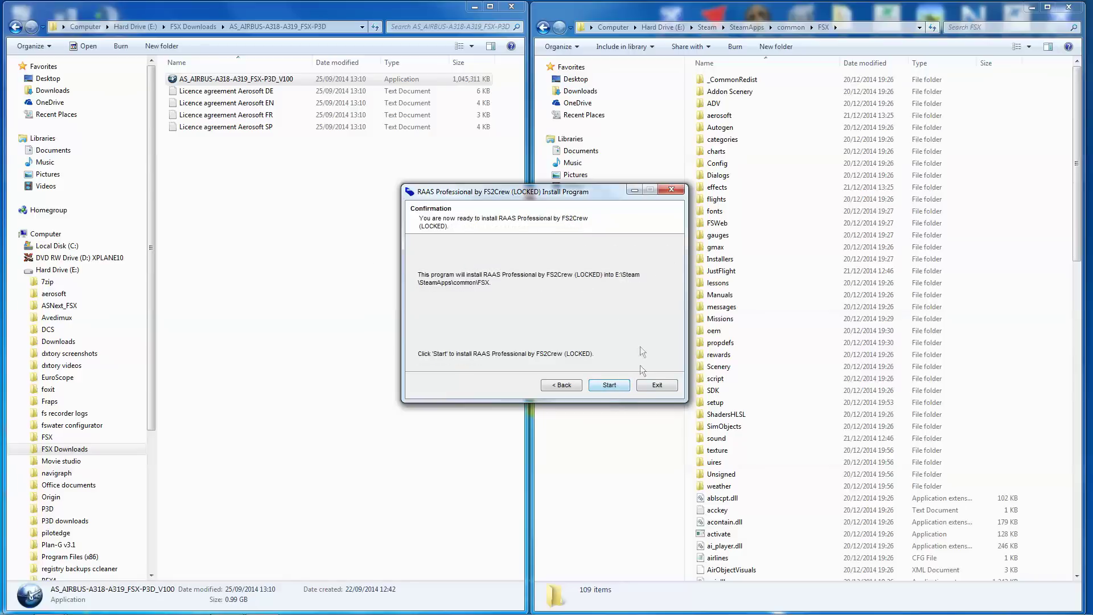
left_click(607, 386)
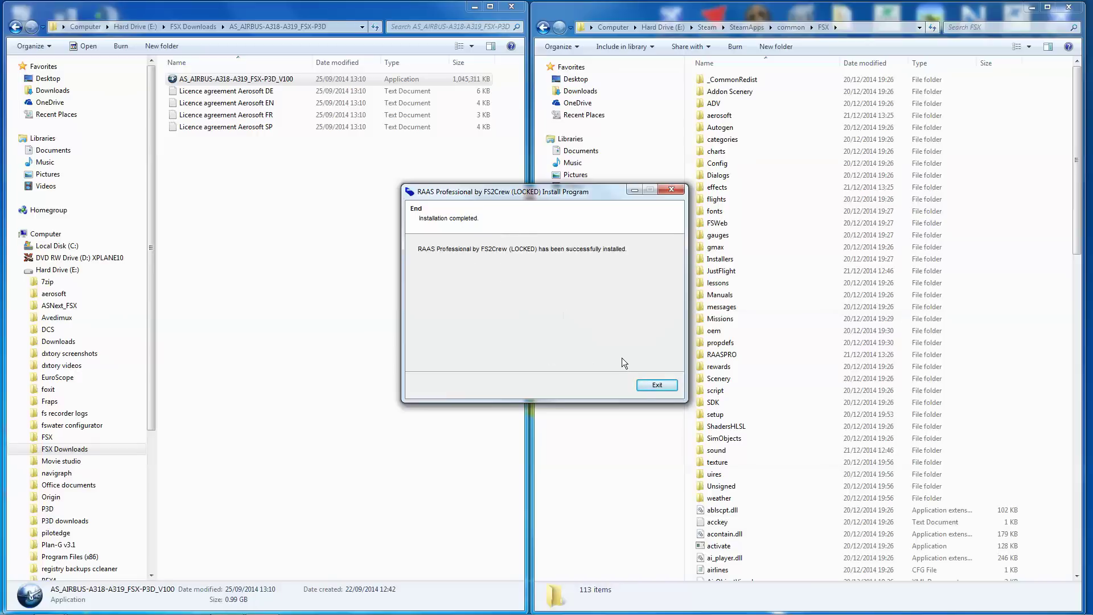
left_click(657, 385)
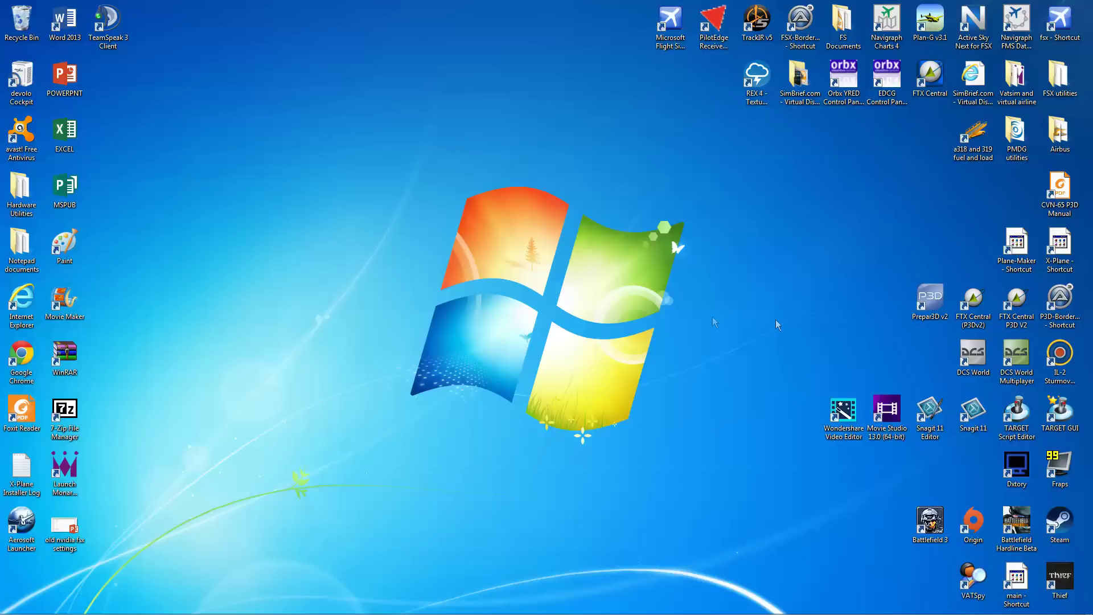
- Launch Microsoft Flight Simulator X from the desktop and log in to Steam with the account password
double_click(669, 23)
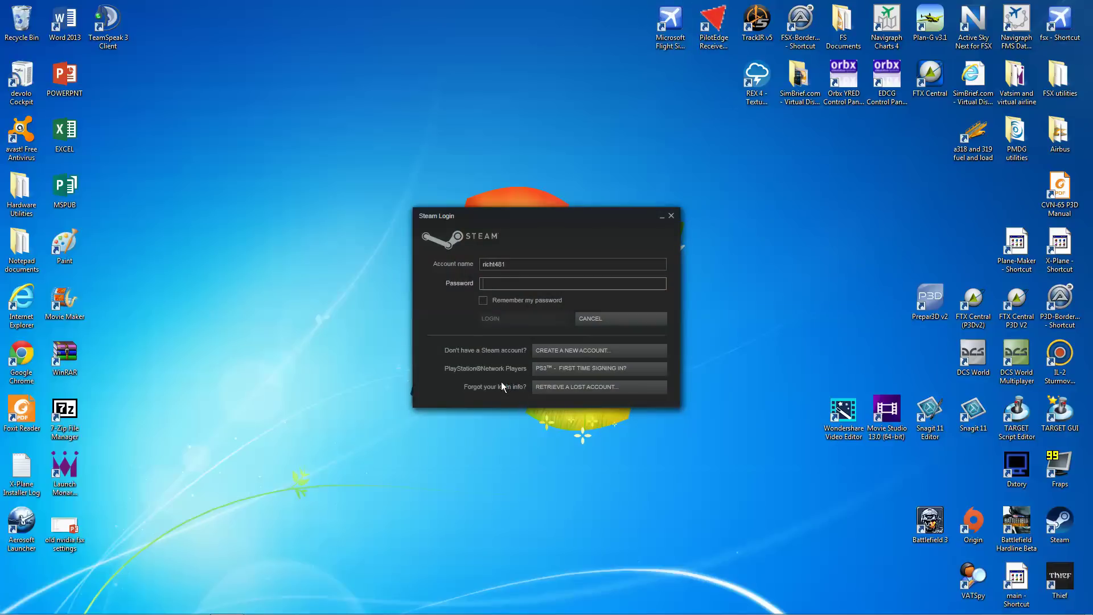
type("••••••••")
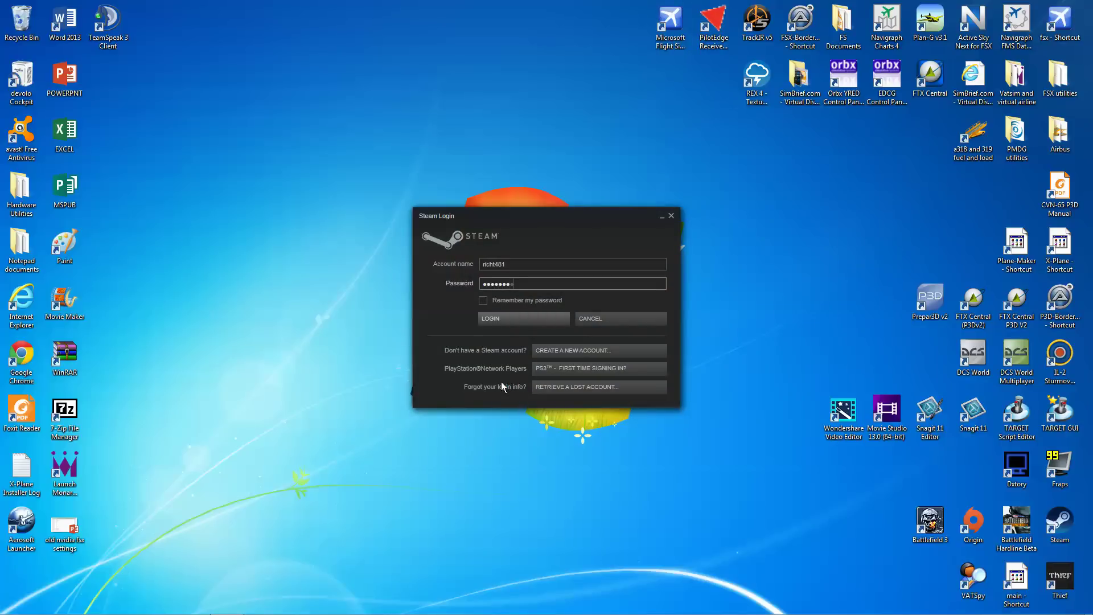
key("Return")
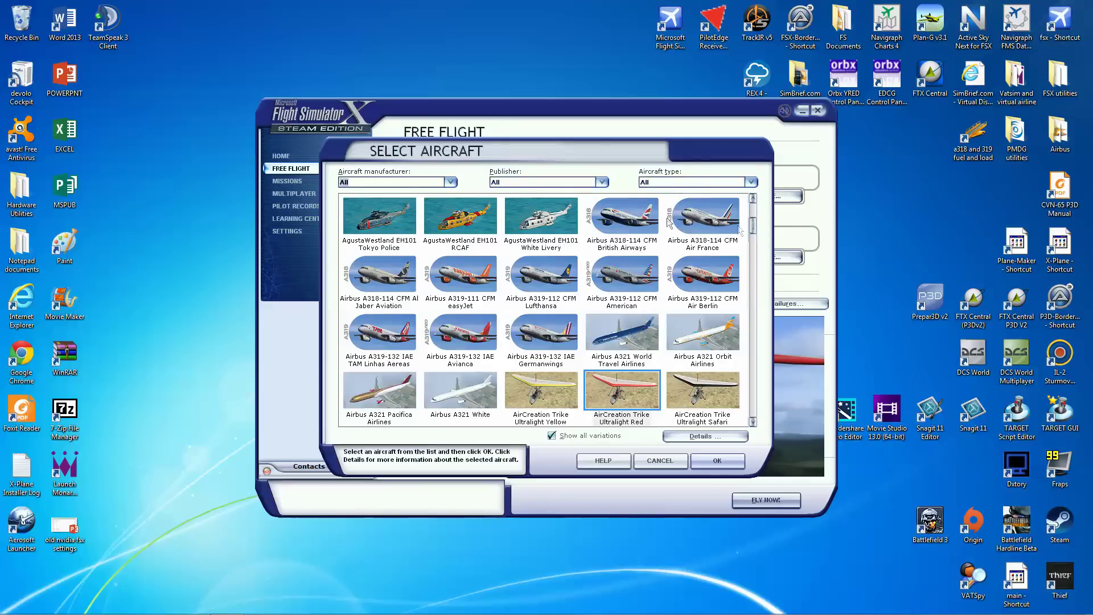
- Select the Airbus A318-114 CFM British Airways aircraft and allow FMGS.DLL to run as trusted software
double_click(630, 224)
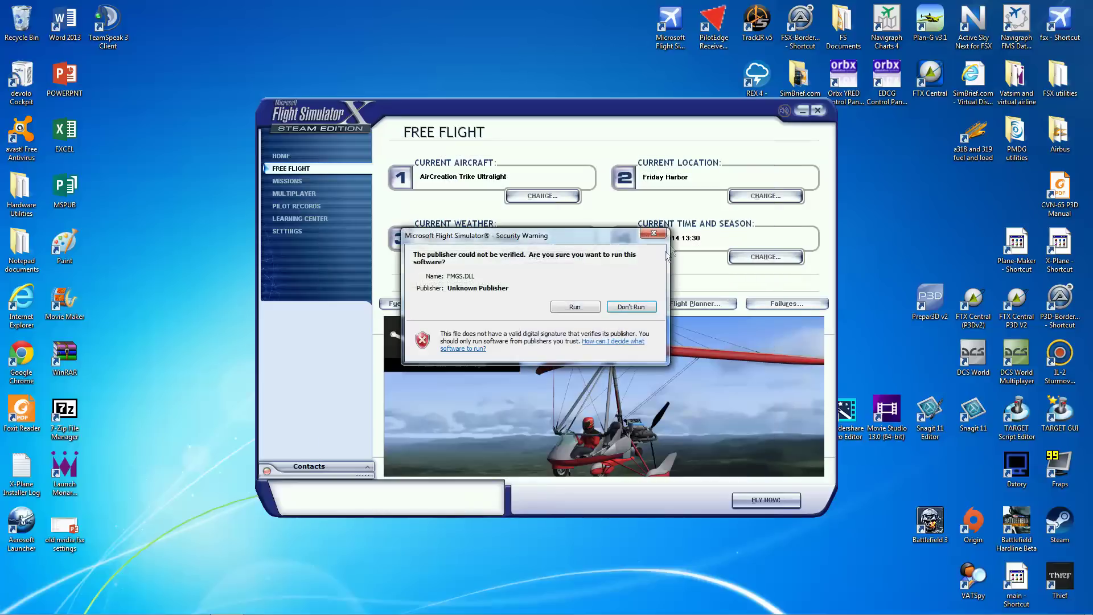
left_click(572, 308)
left_click(515, 342)
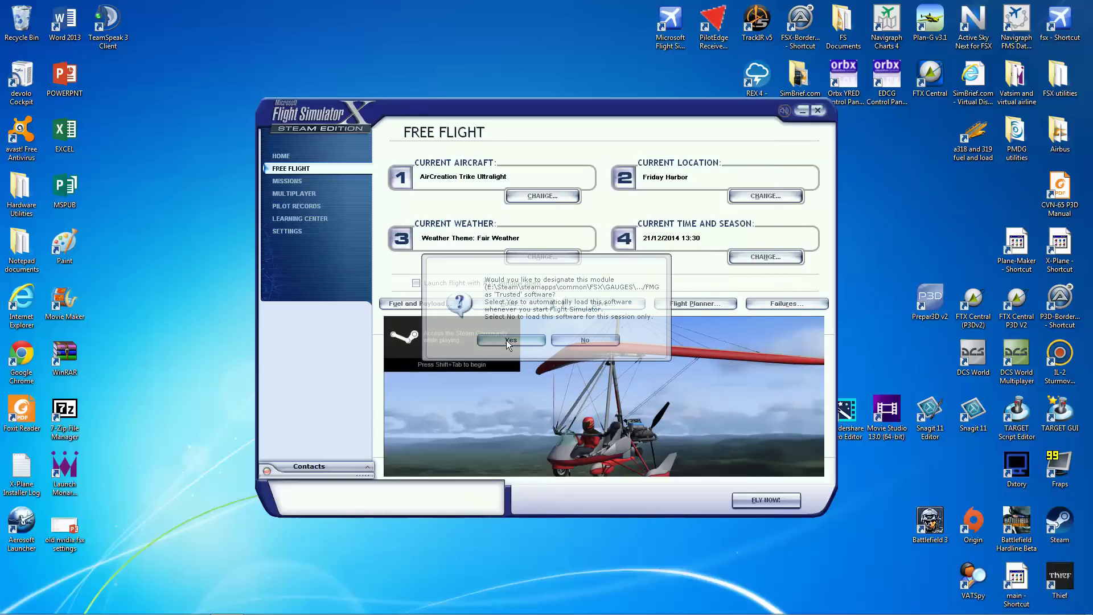
- Run the remaining unverified Airbus modules, including ASC.DLL and AirbusXE.DLL, designate each as trusted software, and dismiss the dLAN Cockpit update notification
left_click(579, 303)
left_click(500, 342)
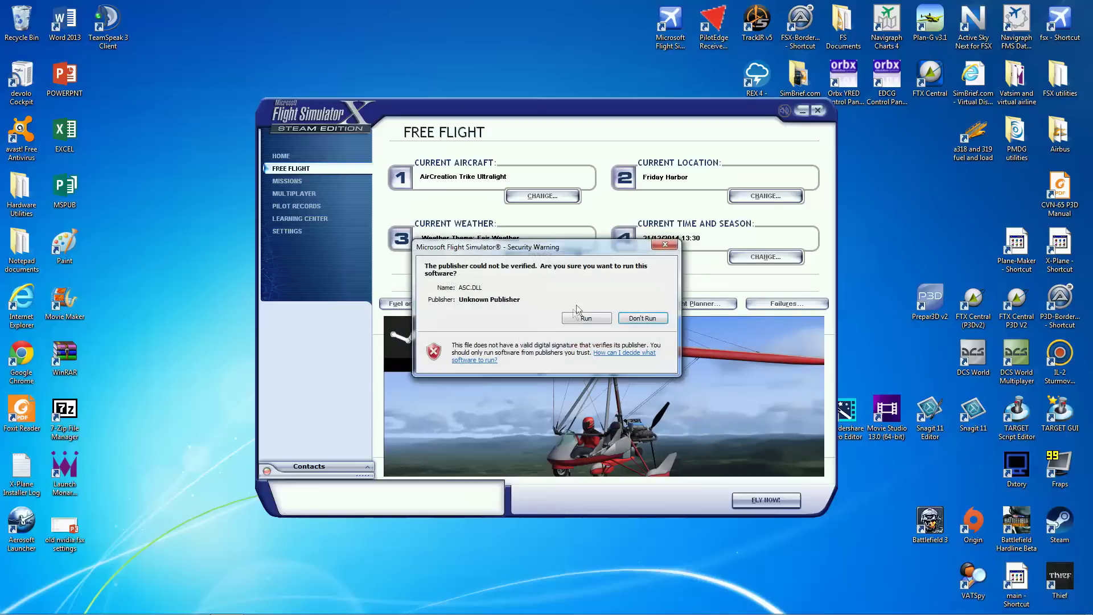
left_click(578, 308)
left_click(527, 342)
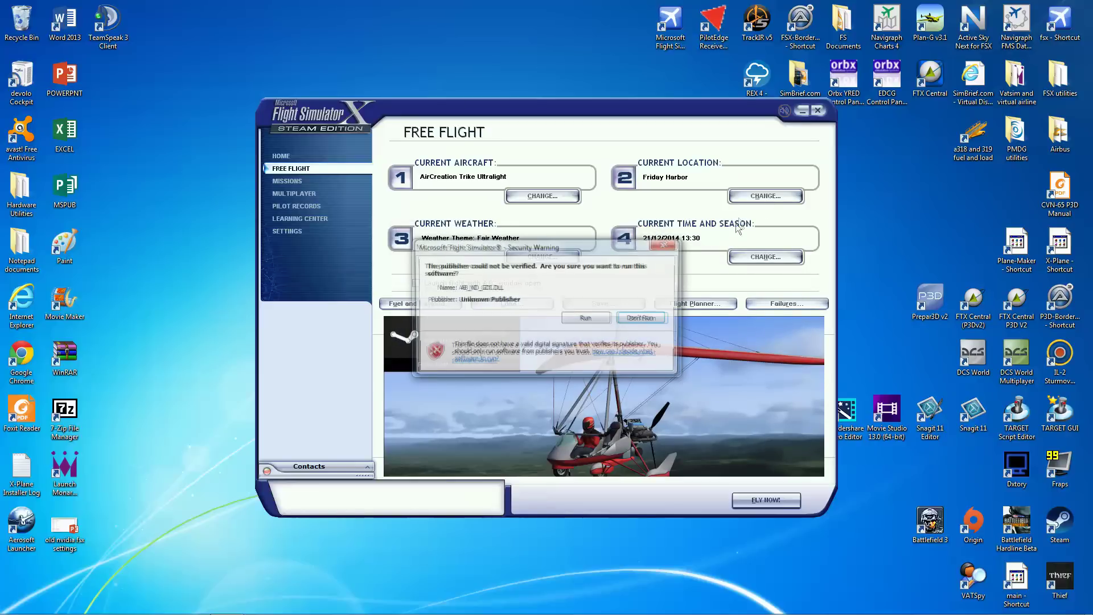
left_click(580, 306)
left_click(527, 340)
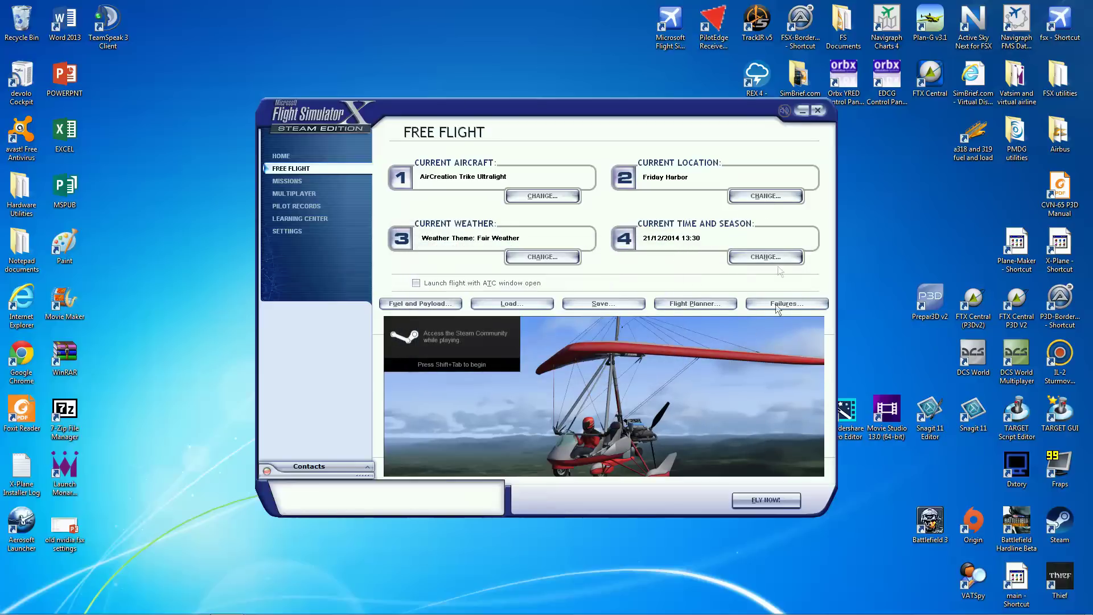
left_click(579, 312)
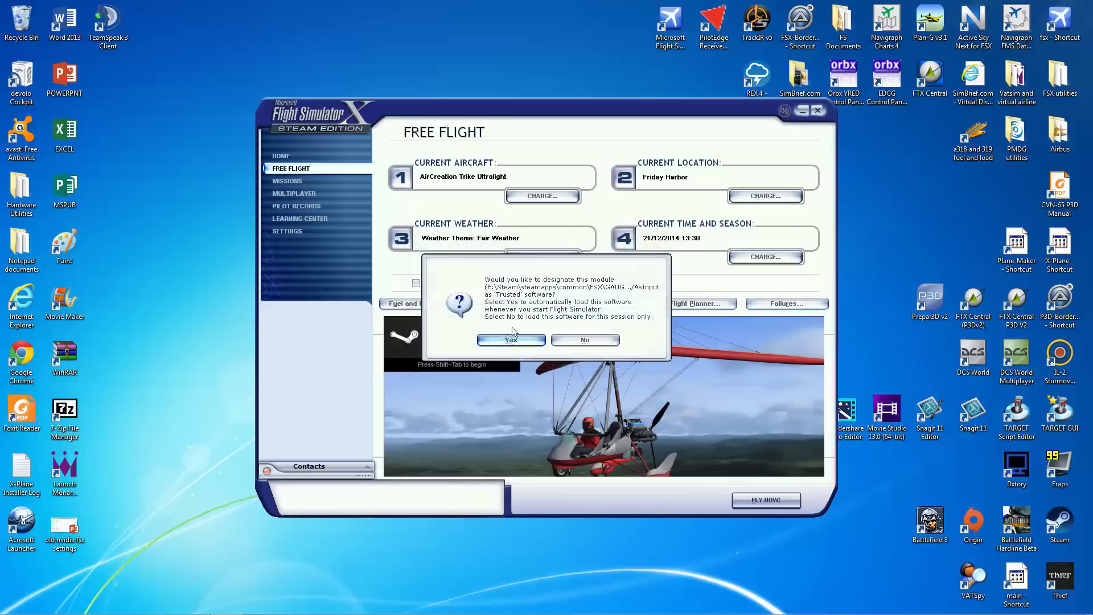
left_click(521, 340)
left_click(586, 317)
left_click(512, 342)
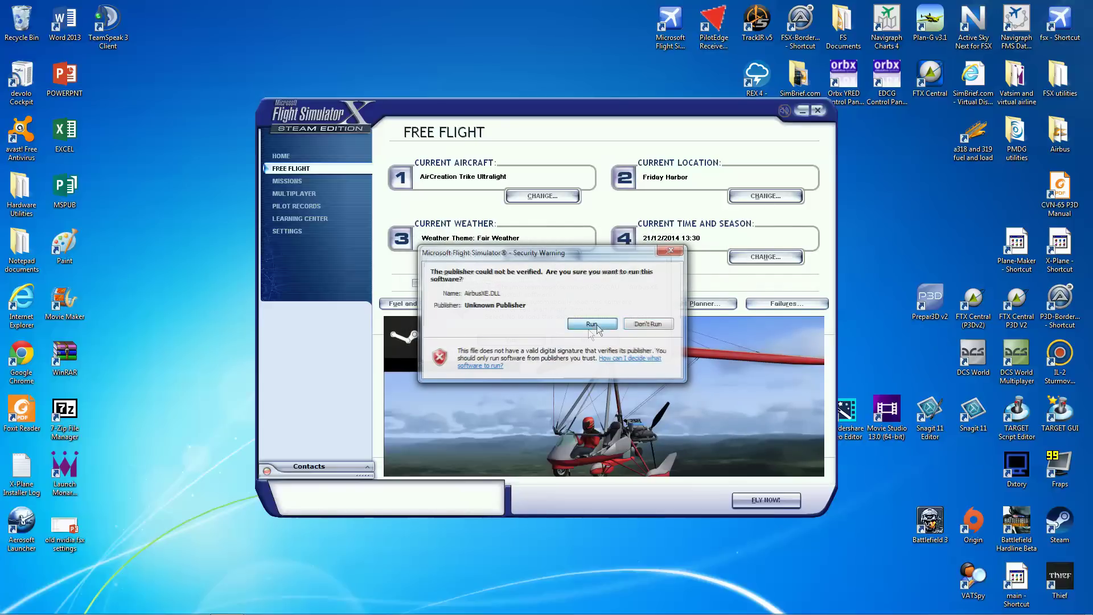
left_click(594, 322)
left_click(512, 341)
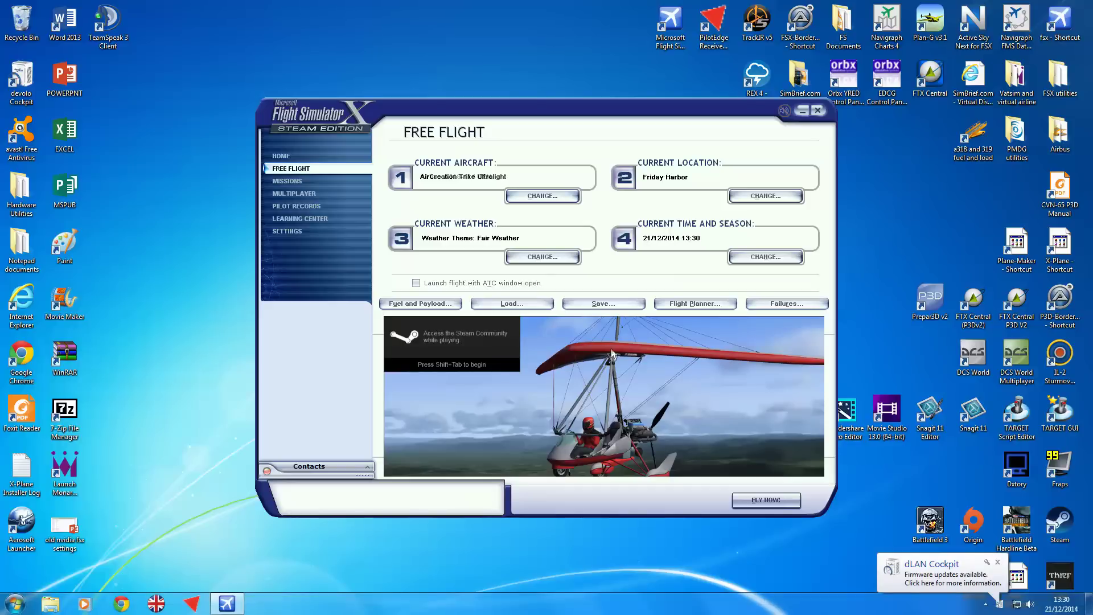
left_click(997, 562)
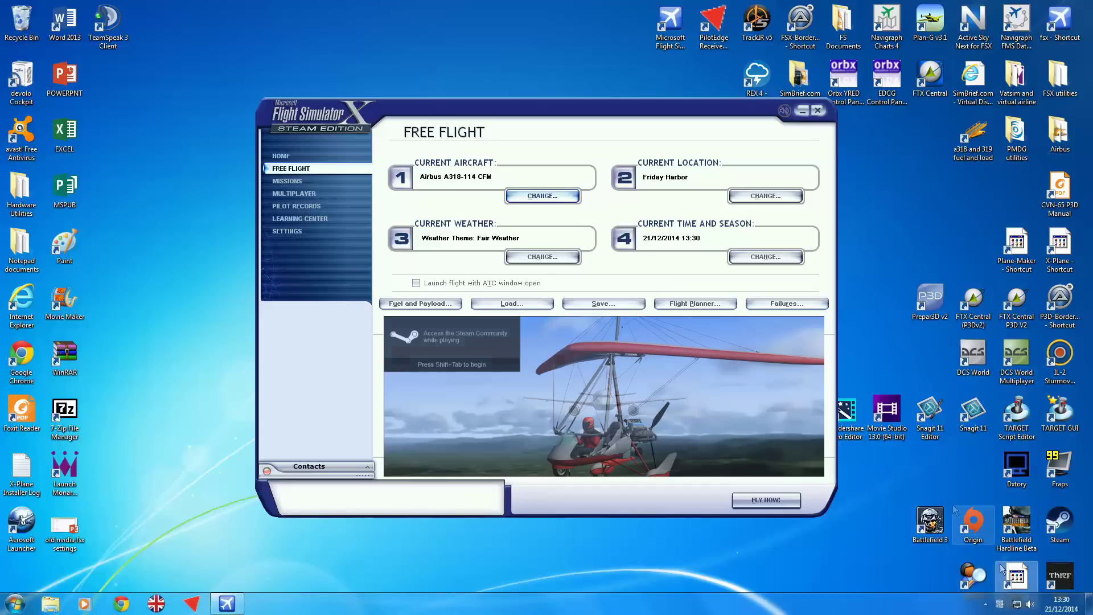
- Set the flight's location to Innsbruck airport (LOWI) on the active runway and start the free flight
left_click(757, 197)
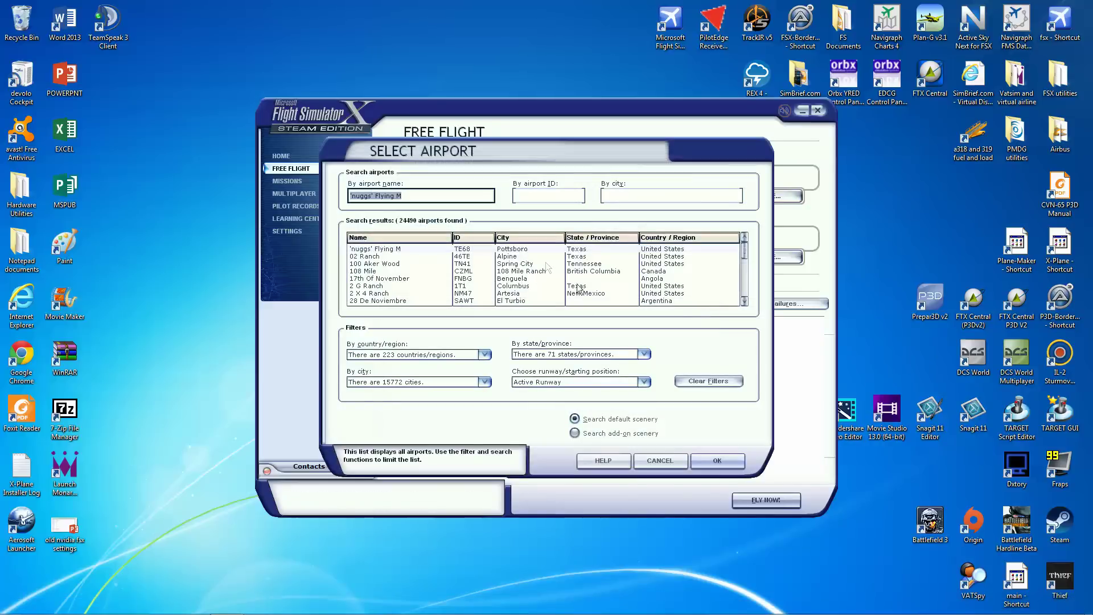
type("inn")
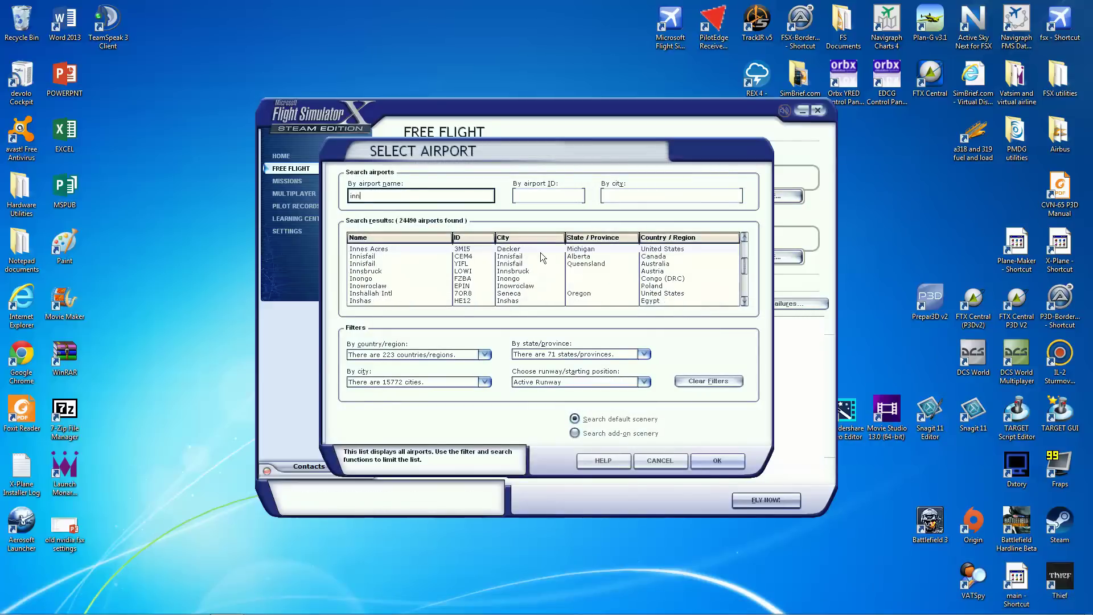
type("sbruck")
left_click(405, 272)
left_click(717, 461)
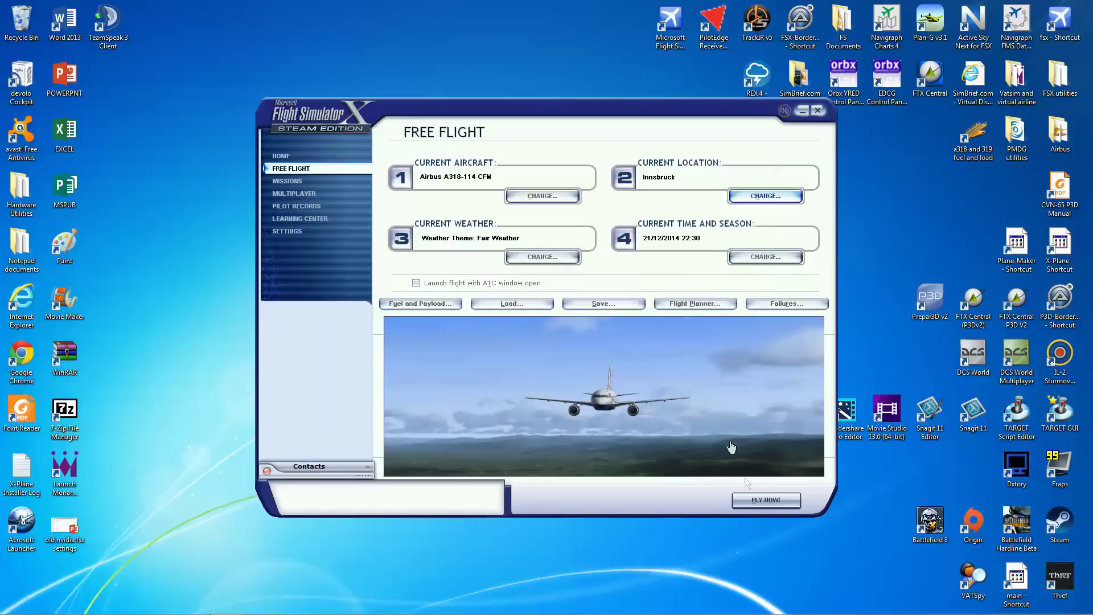
left_click(764, 498)
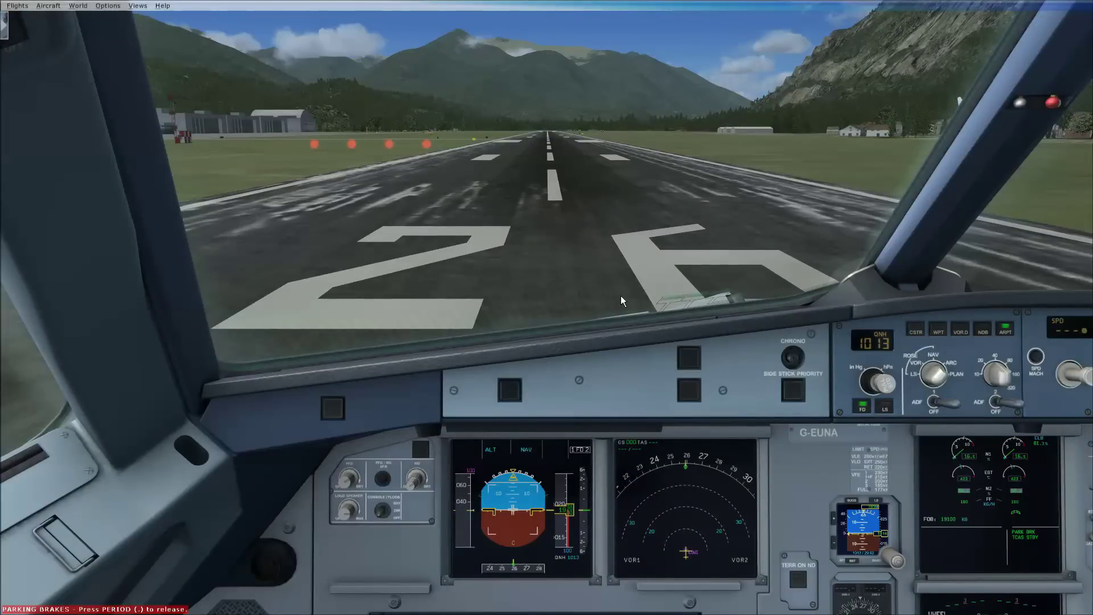
- Look around the Airbus virtual cockpit, examining the main panel, pedestal, overhead panel and the view through the side and front windows
key("ctrl+shift+Right")
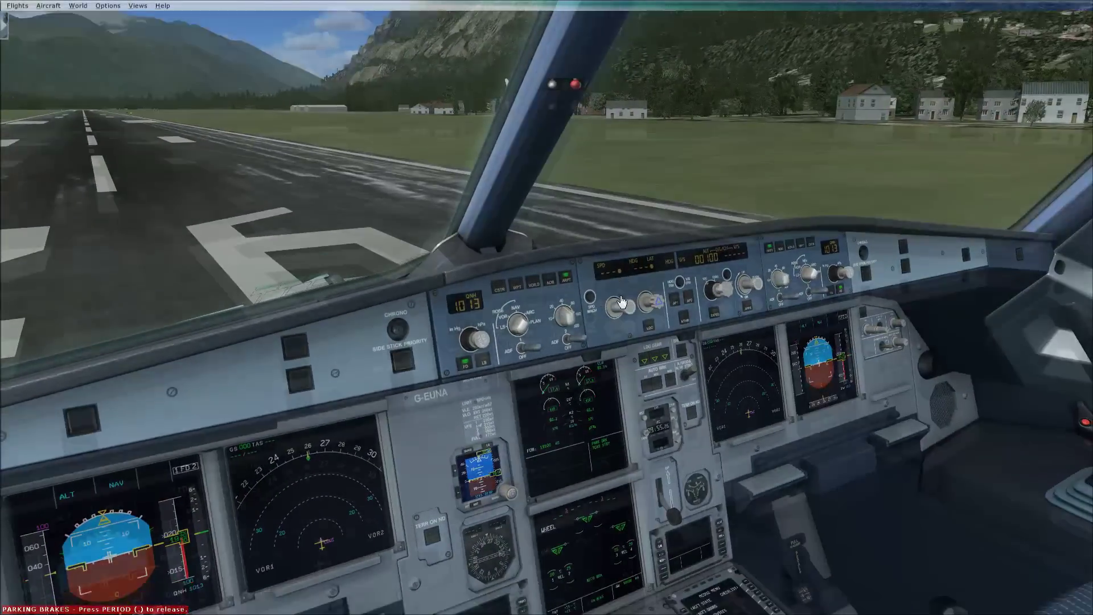
key("ctrl+shift+Down")
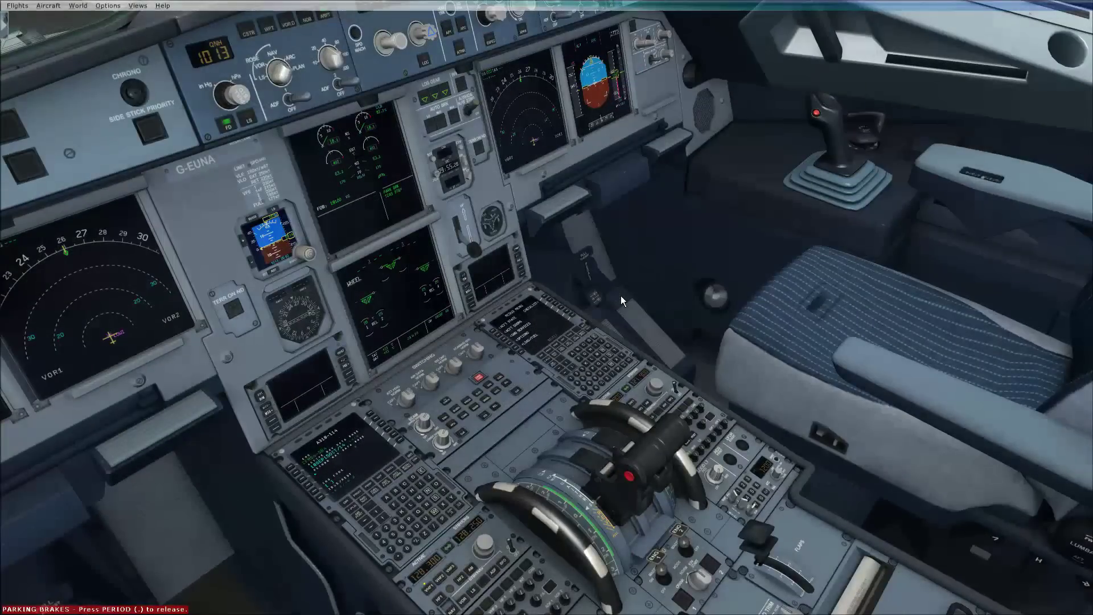
key("ctrl+shift+Up")
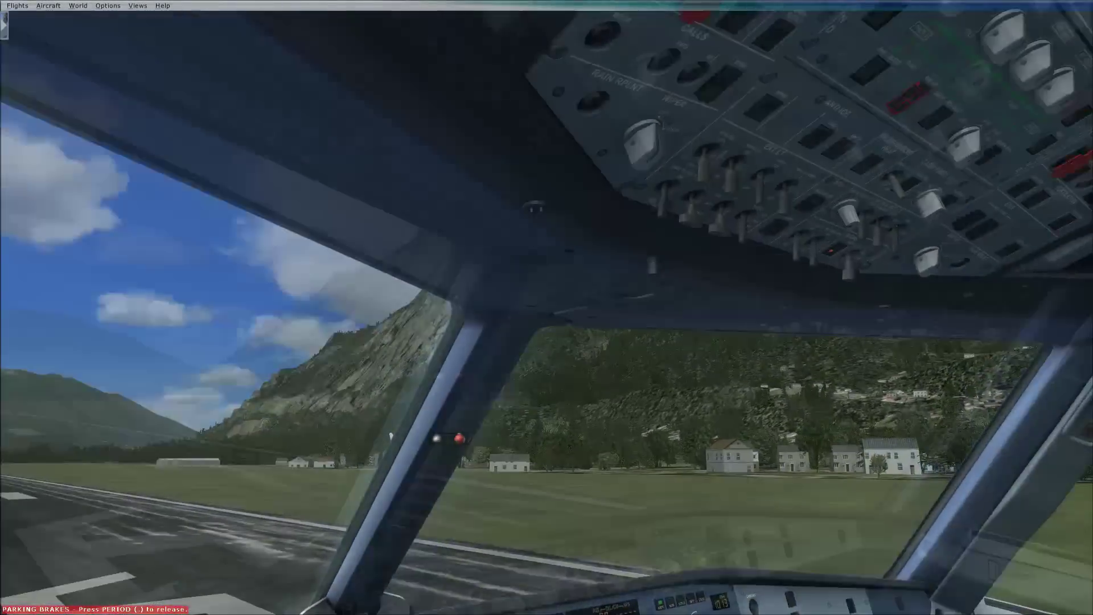
key("ctrl+shift+Down")
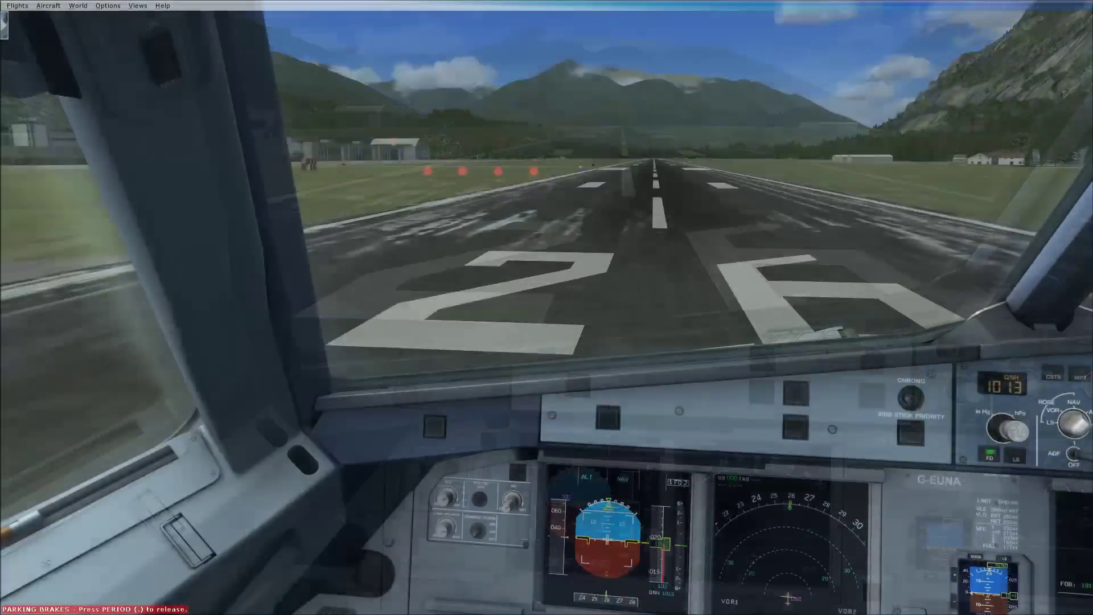
key("ctrl+shift+Left")
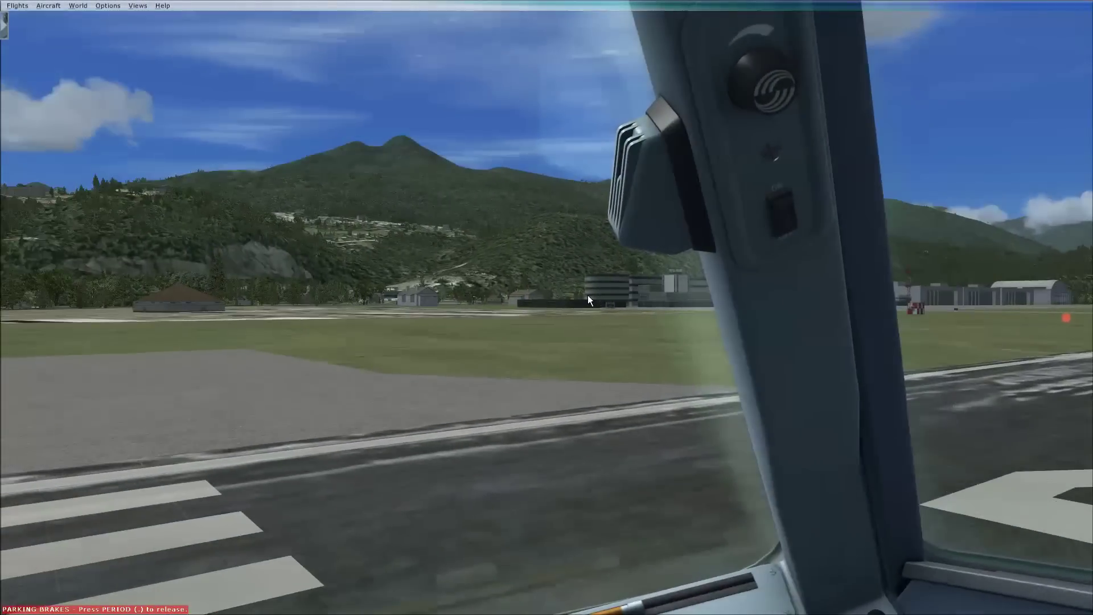
key("ctrl+shift+Left")
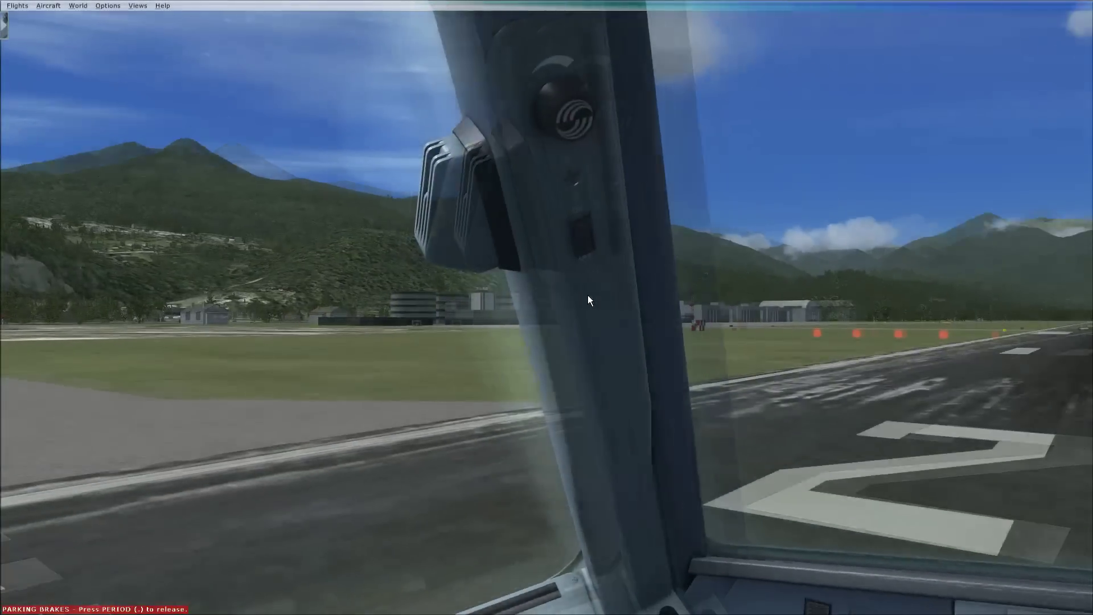
key("ctrl+shift+Right")
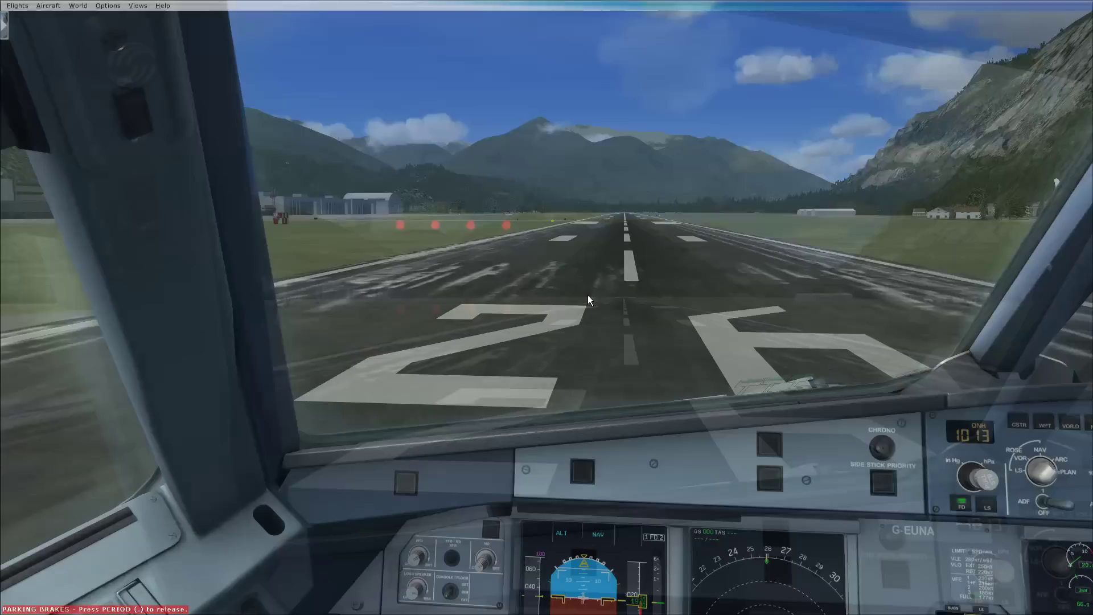
key("ctrl+shift+Up")
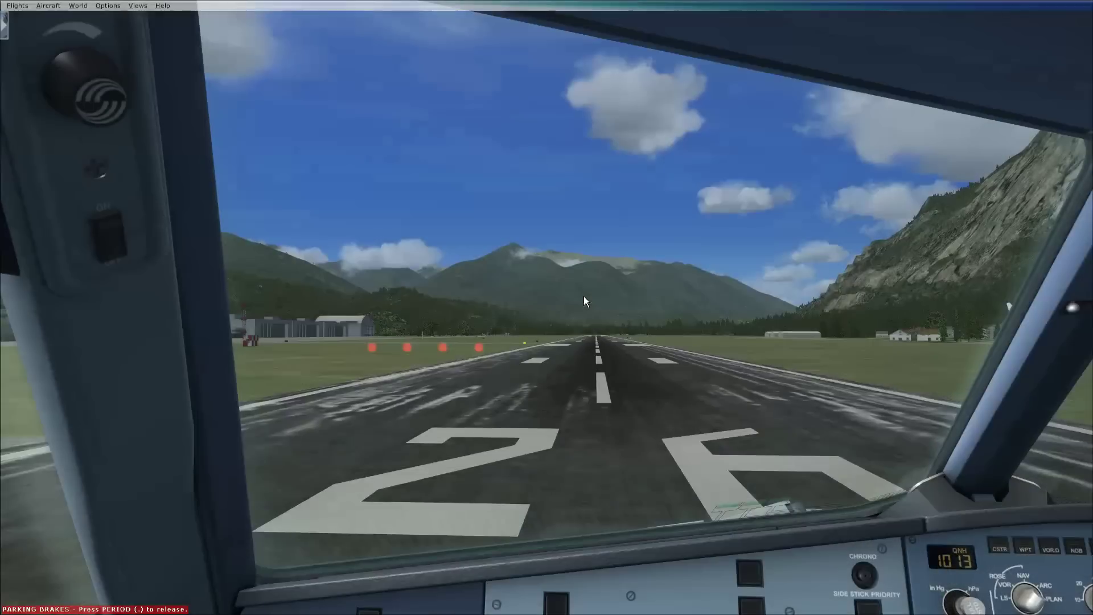
key("ctrl+shift+Down")
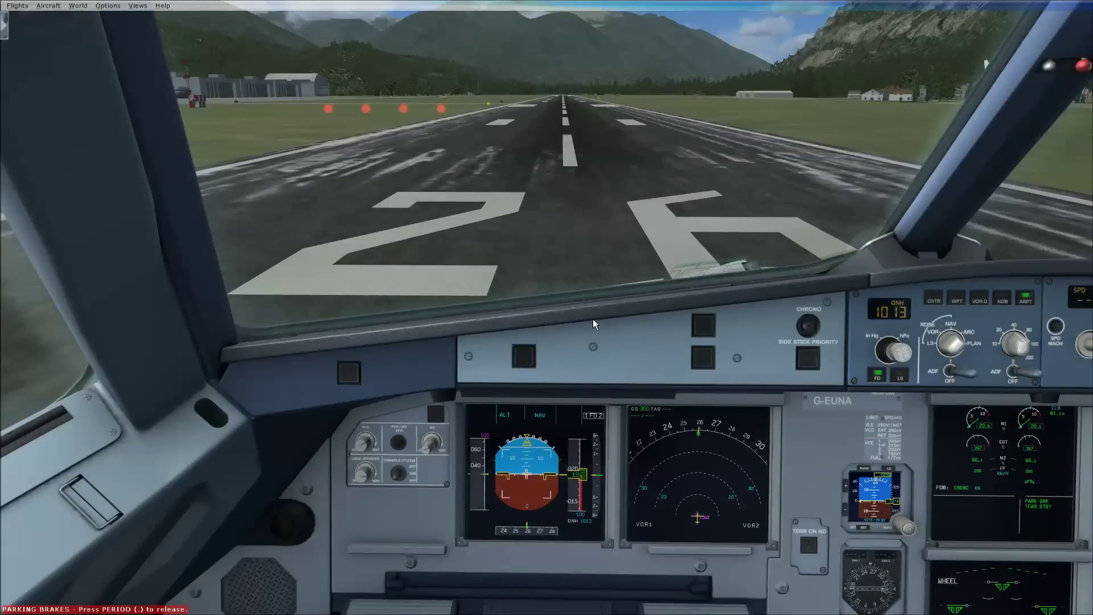
- Switch to the outside view and zoom in on the British Airways aircraft to examine its exterior
key("s")
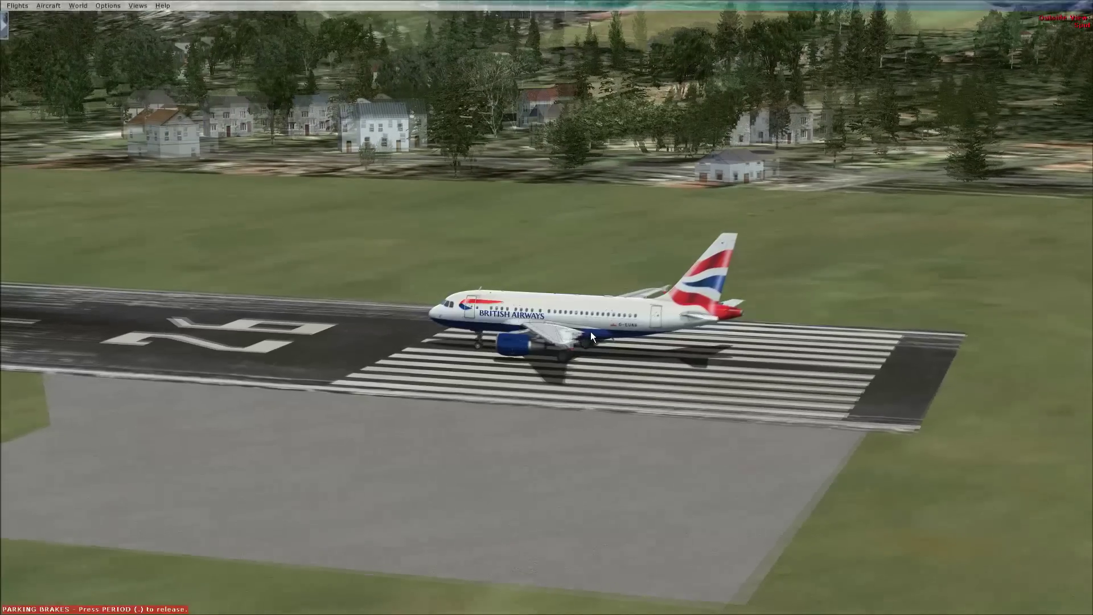
scroll(589, 331, "up", 5)
scroll(589, 331, "up", 3)
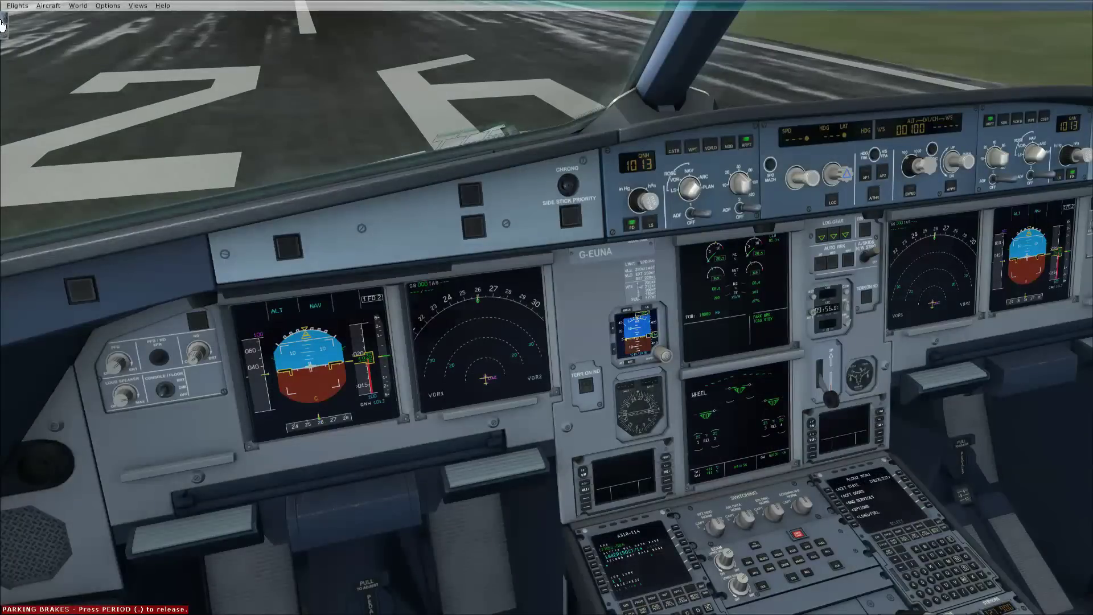
- Apply the first aircraft state preset through ACFT STATE on MCDU2, and switch on battery power on the overhead panel
mouse_move(3, 25)
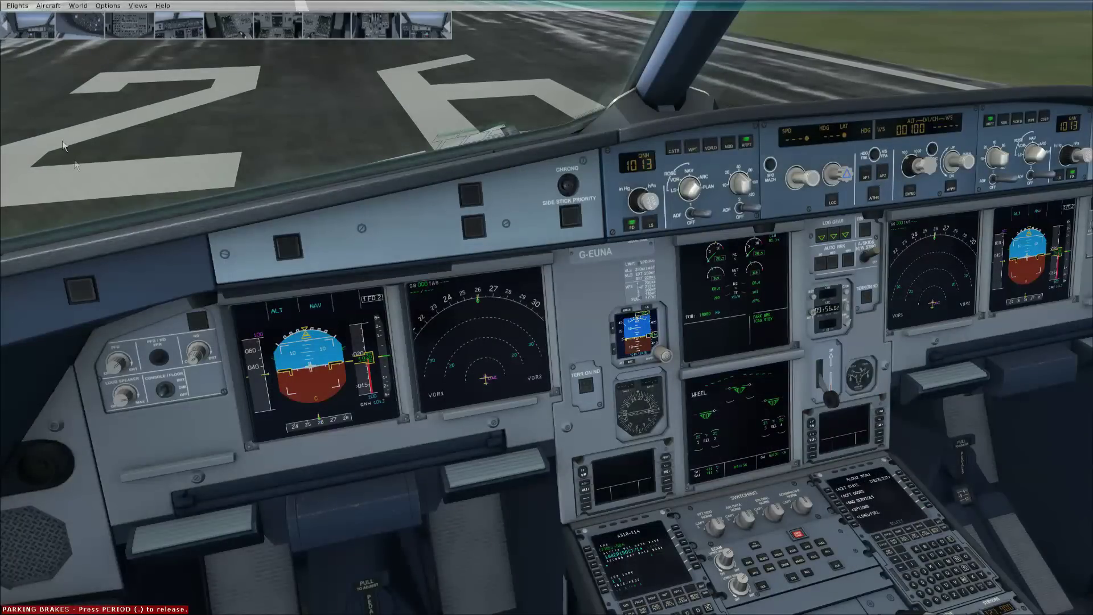
left_click(318, 33)
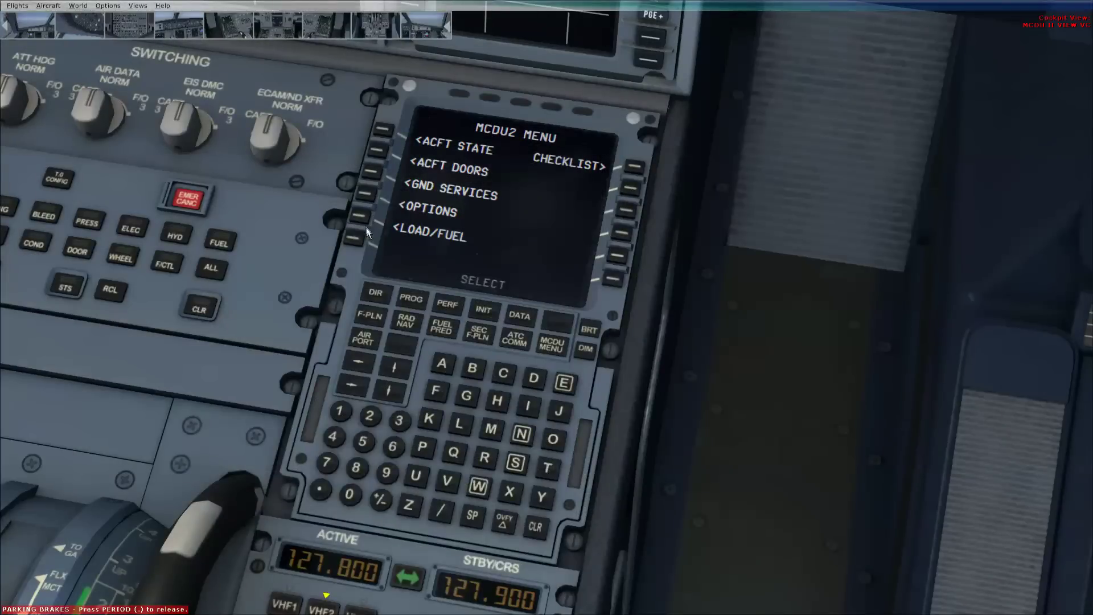
left_click(384, 132)
left_click(383, 134)
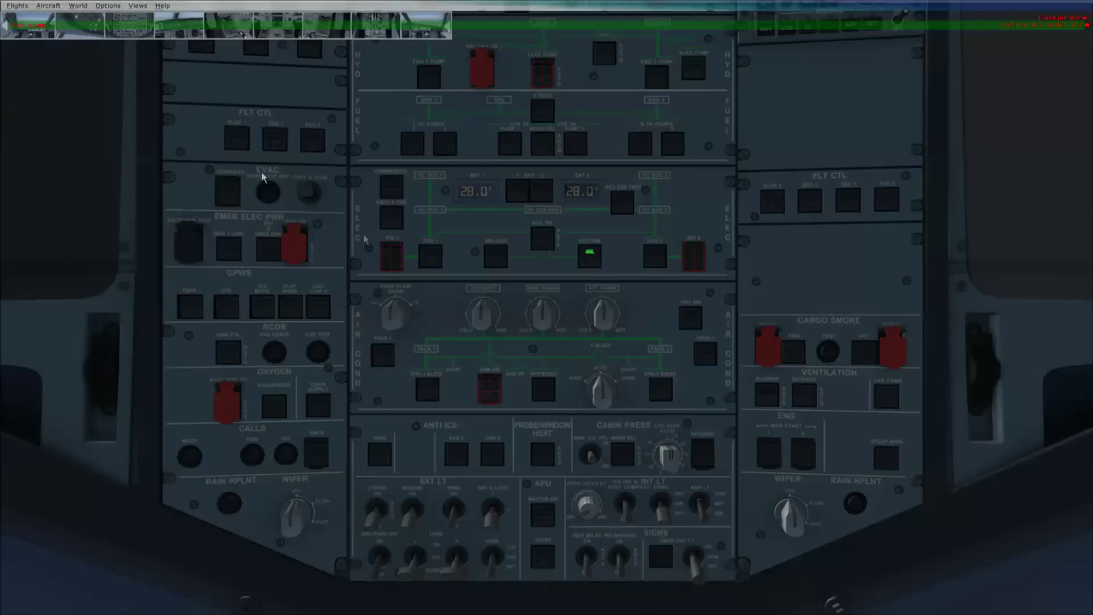
left_click(541, 194)
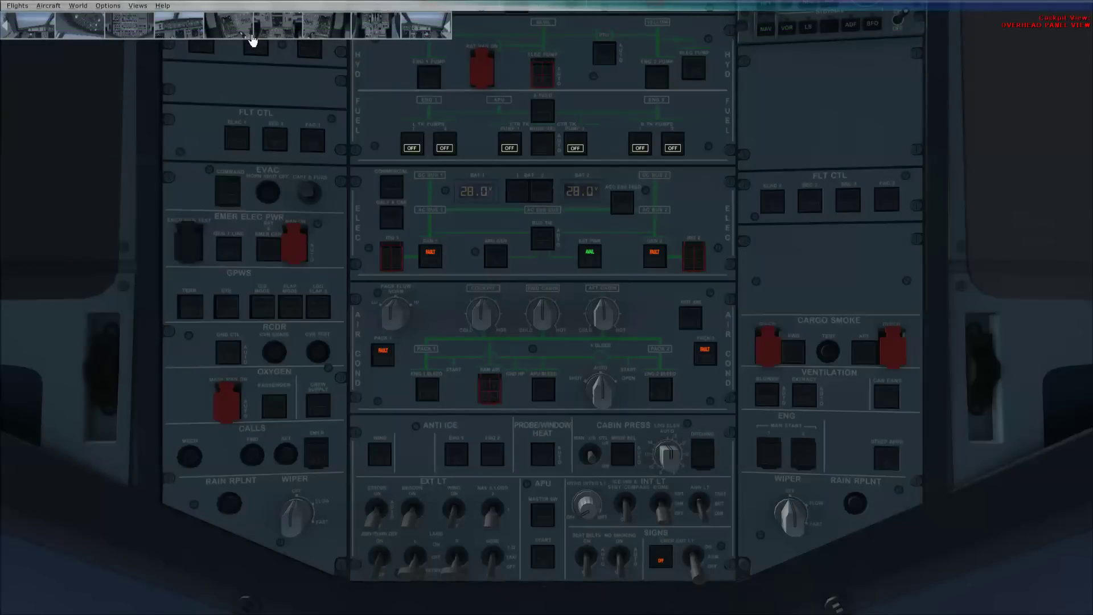
- View the CHECKLIST page on MCDU2 and return to its main menu
left_click(325, 26)
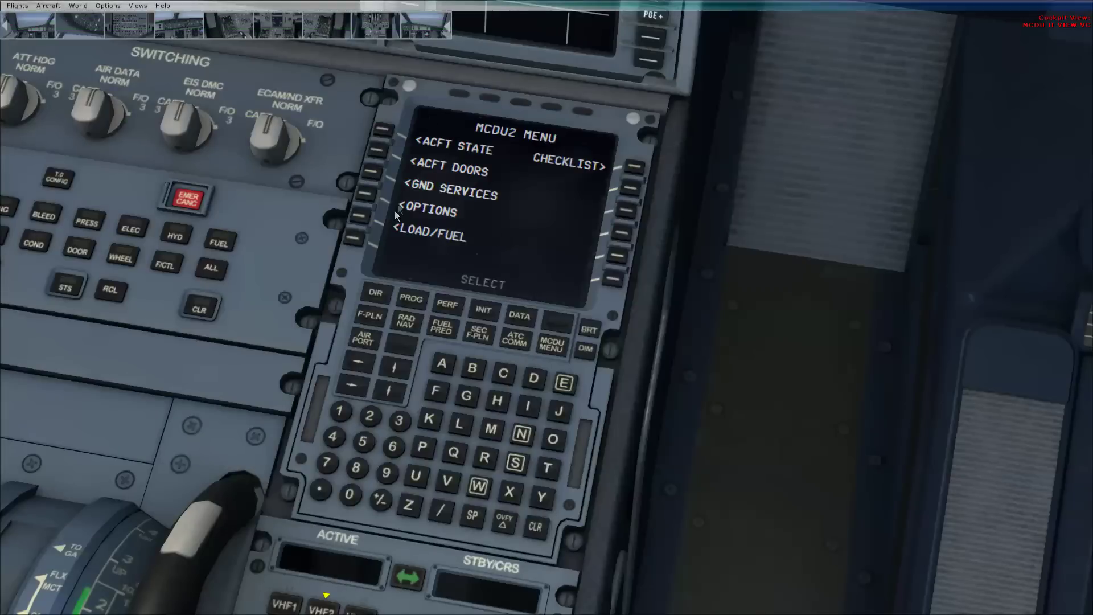
left_click(632, 170)
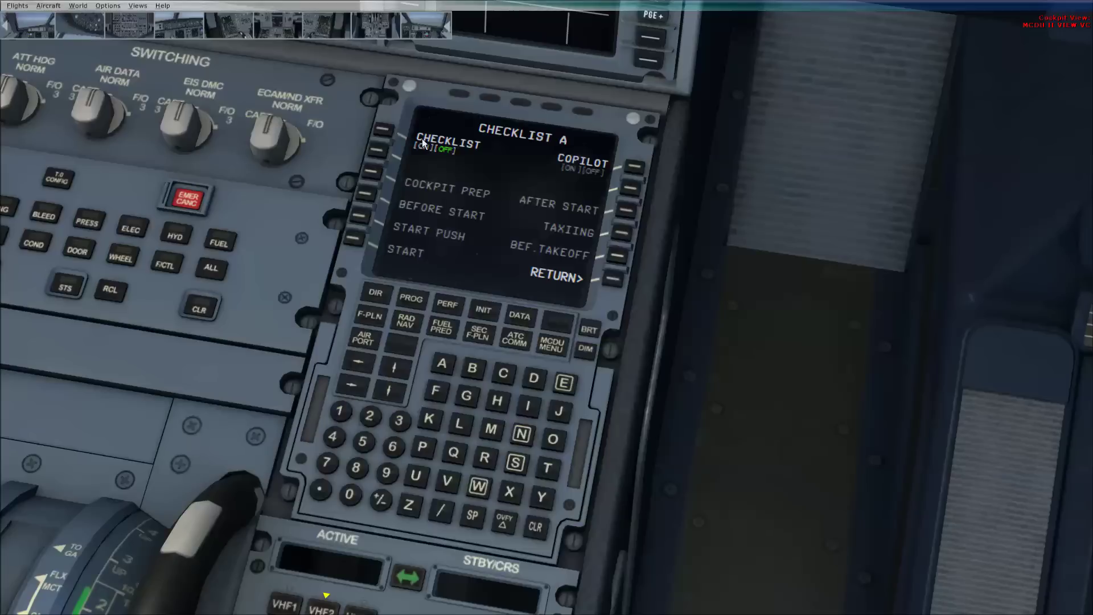
left_click(609, 282)
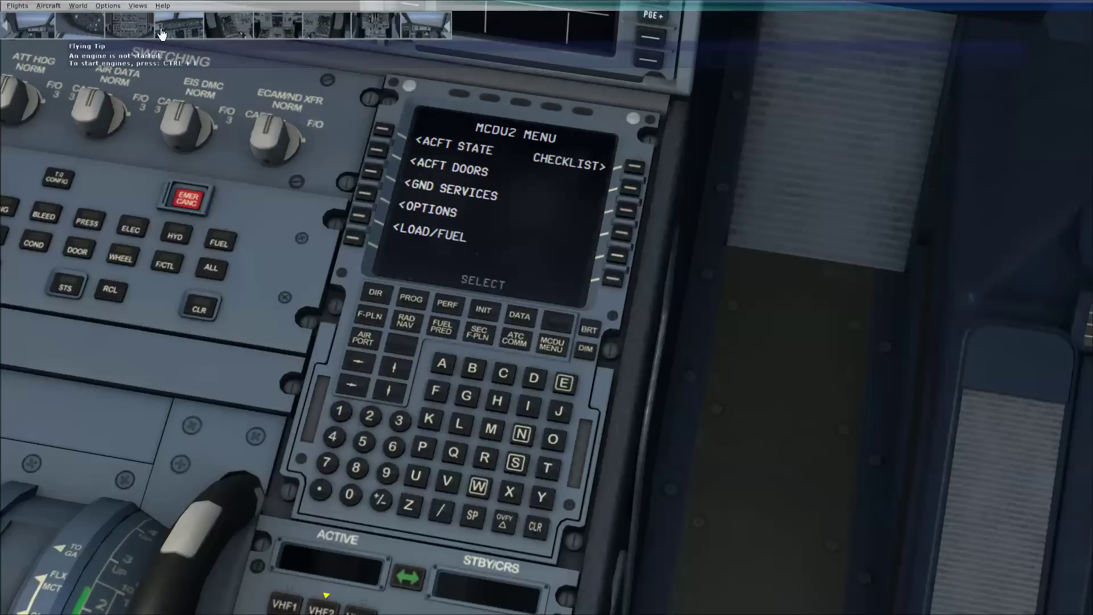
- Switch on external power, start the APU with its master switch on, and turn on the nav and logo lights
left_click(117, 37)
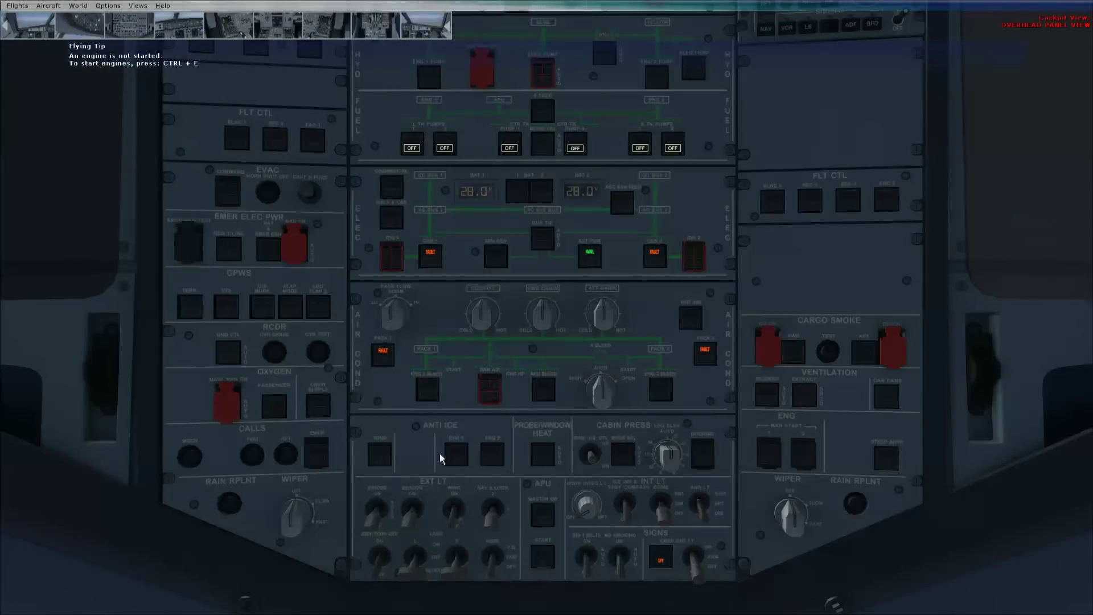
left_click(589, 258)
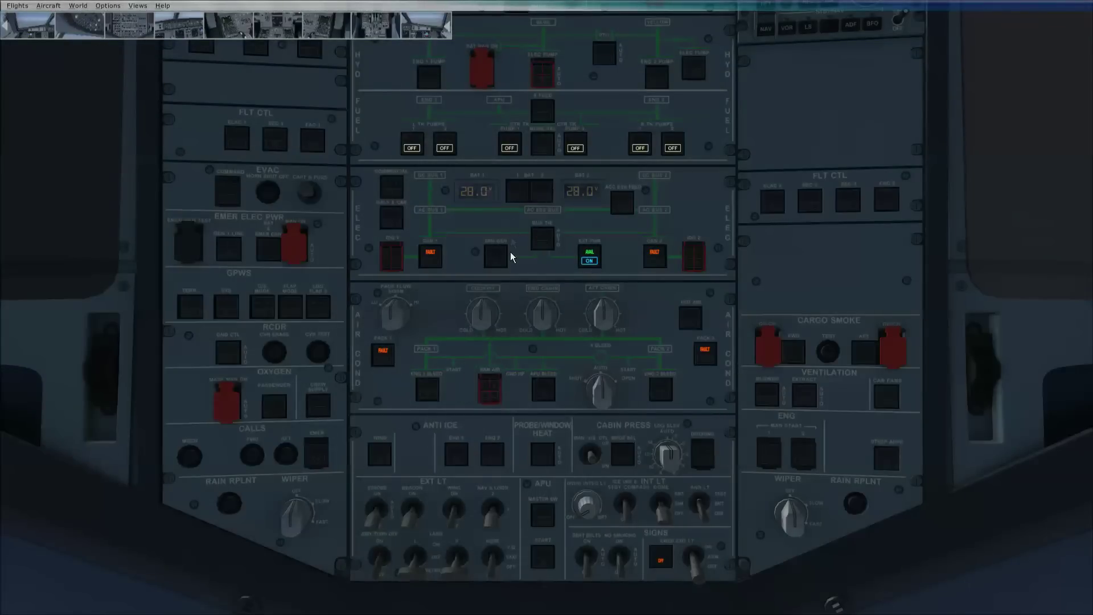
left_click(542, 515)
left_click(548, 560)
left_click(493, 518)
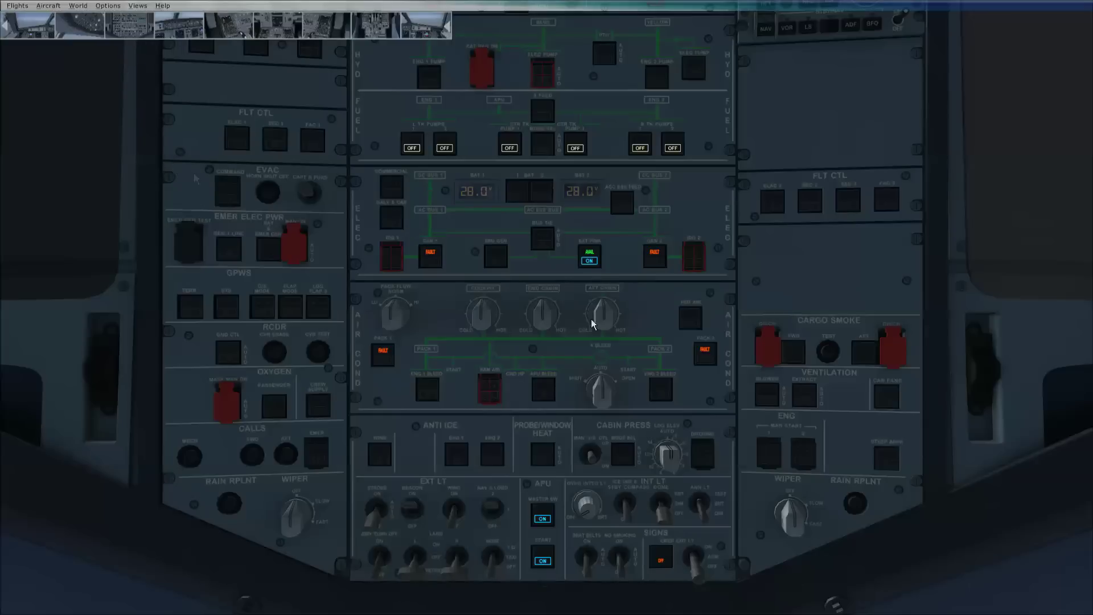
- Turn up the brightness of the upper and lower ECAM displays from the lower ECAM view
left_click(270, 35)
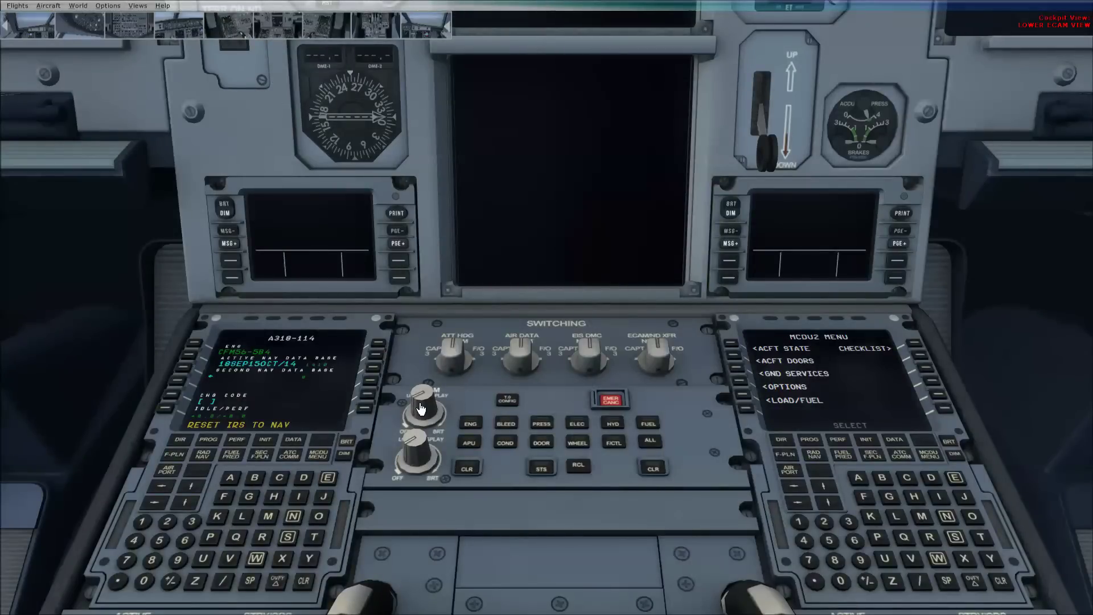
scroll(420, 409, "up", 3)
left_click(413, 443)
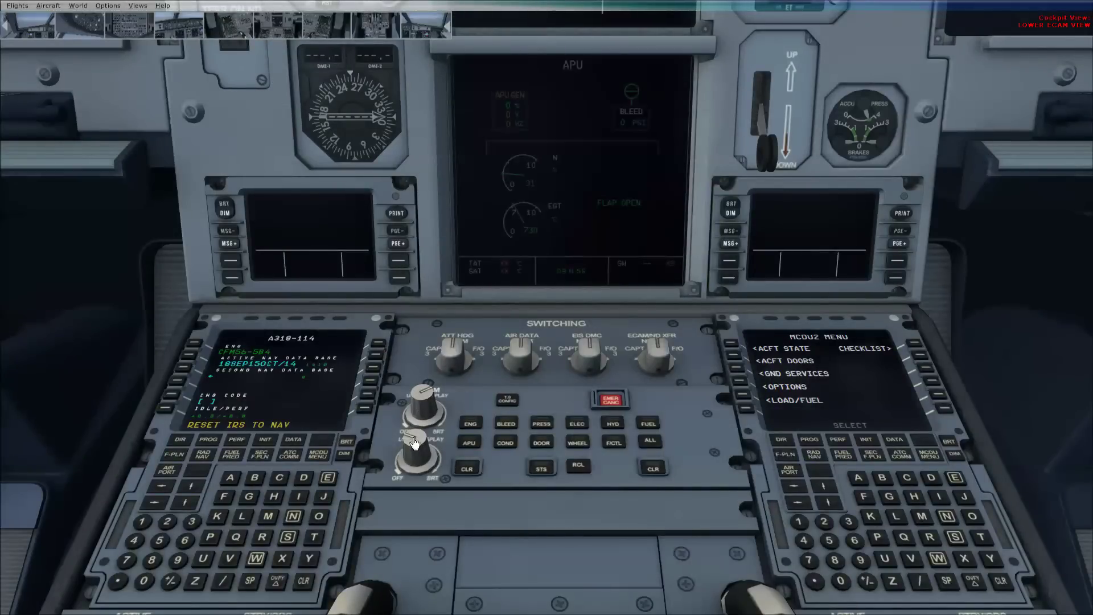
scroll(414, 443, "up", 3)
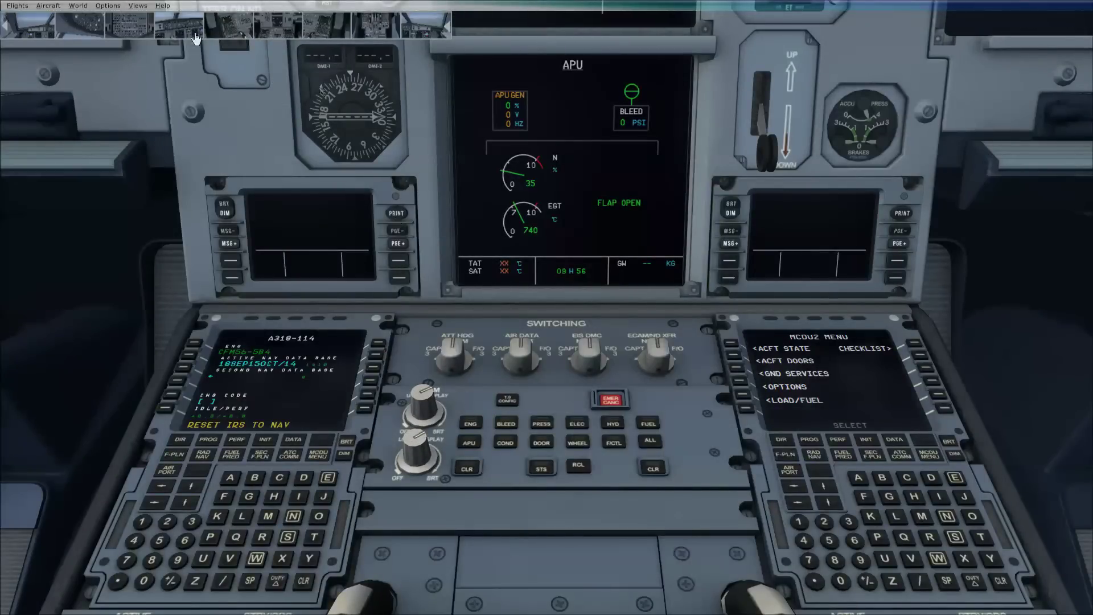
- Load the TAKE-OFF STATE through ACFT STATE on MCDU2, and return to the captain's forward view
left_click(136, 34)
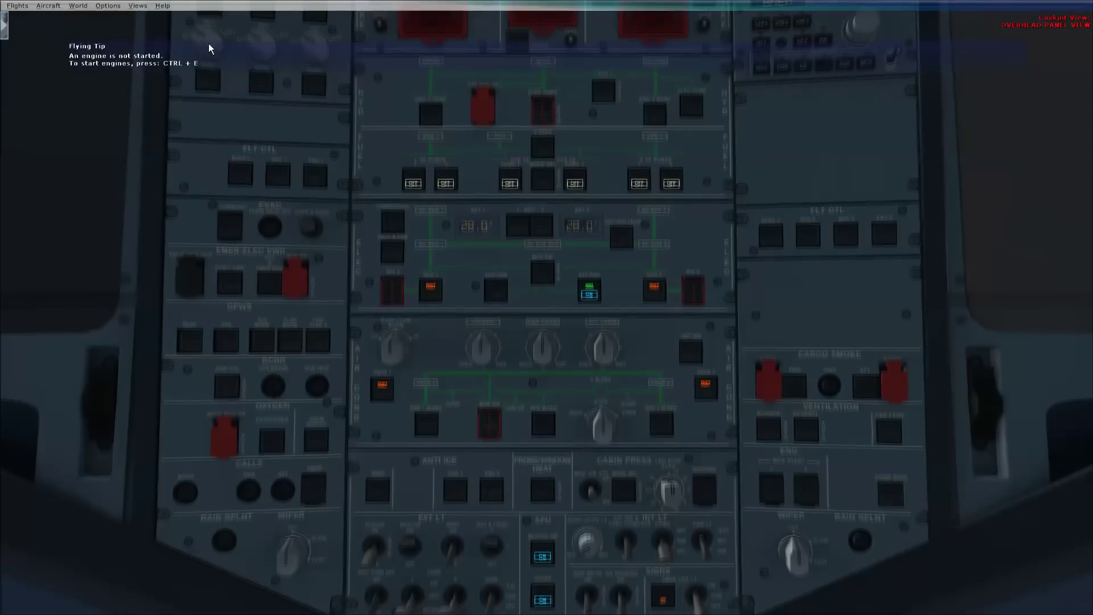
right_click(209, 46)
left_click(209, 44)
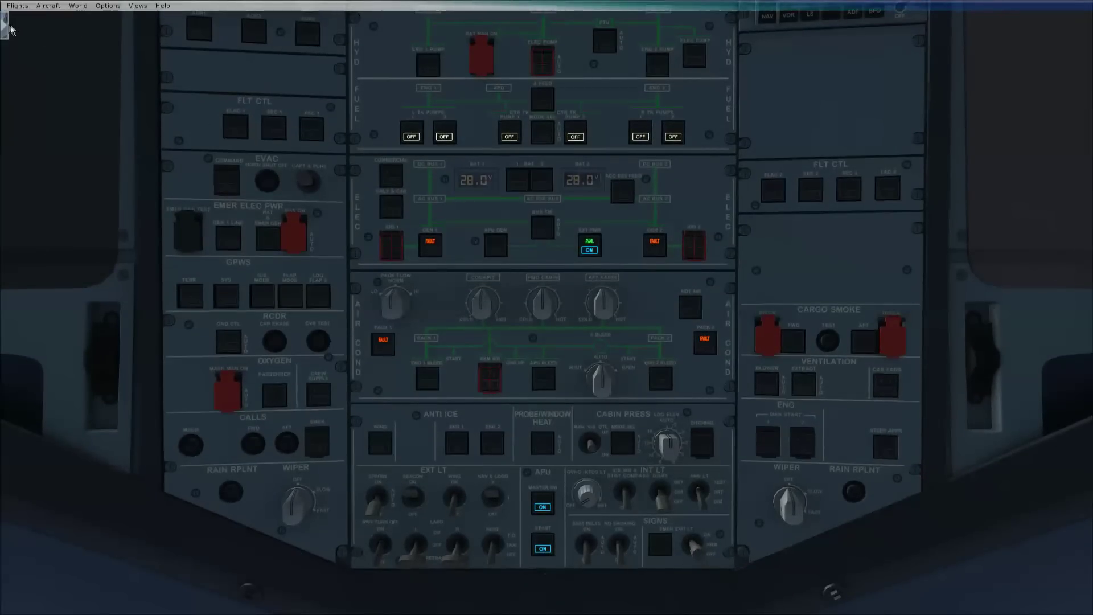
mouse_move(6, 30)
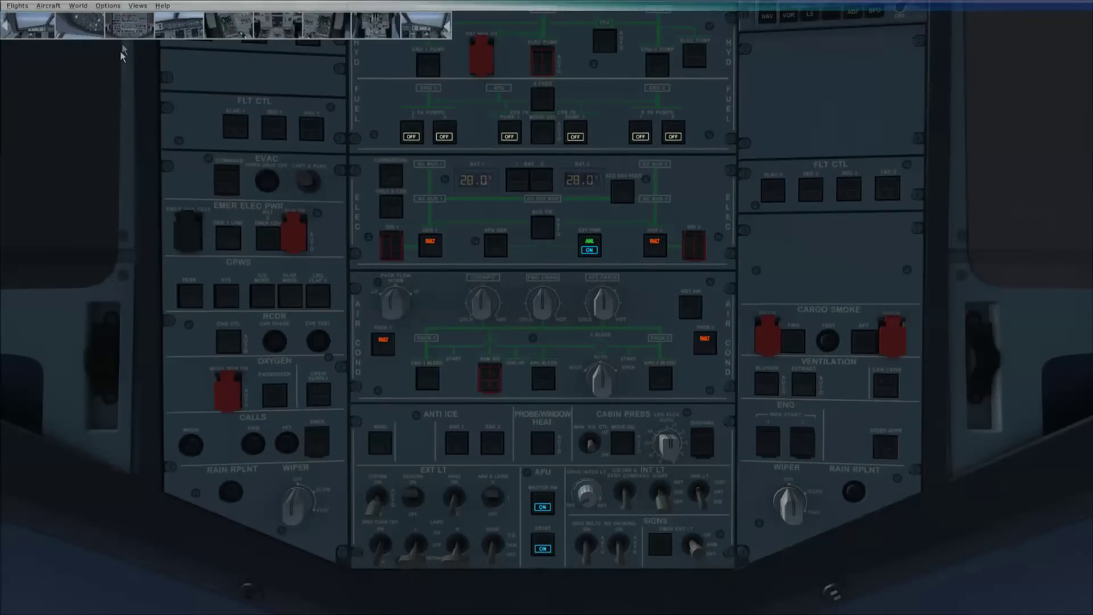
left_click(336, 31)
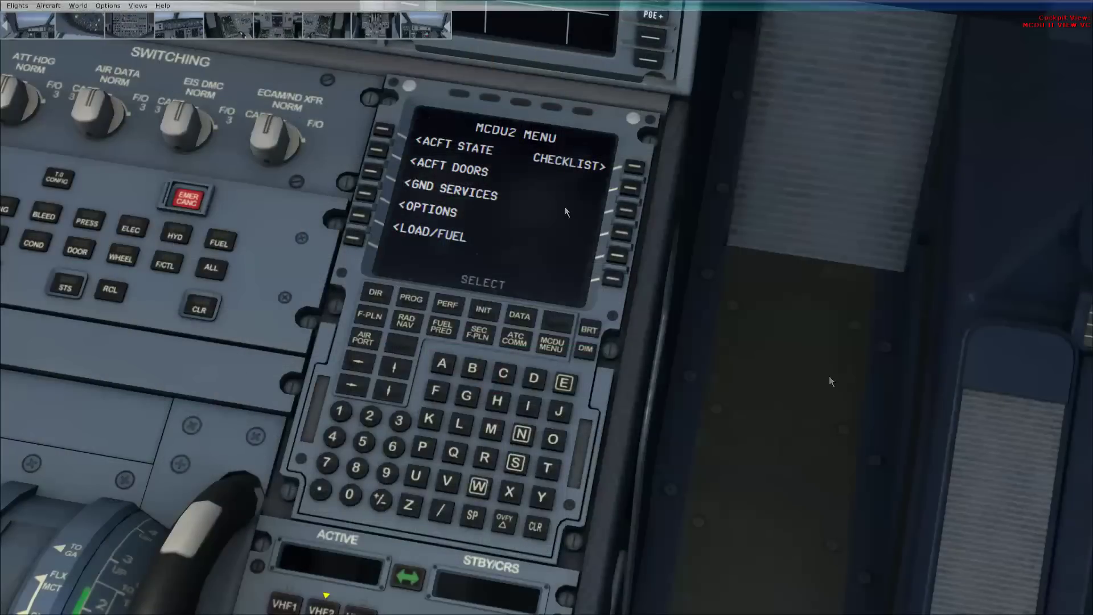
left_click(384, 133)
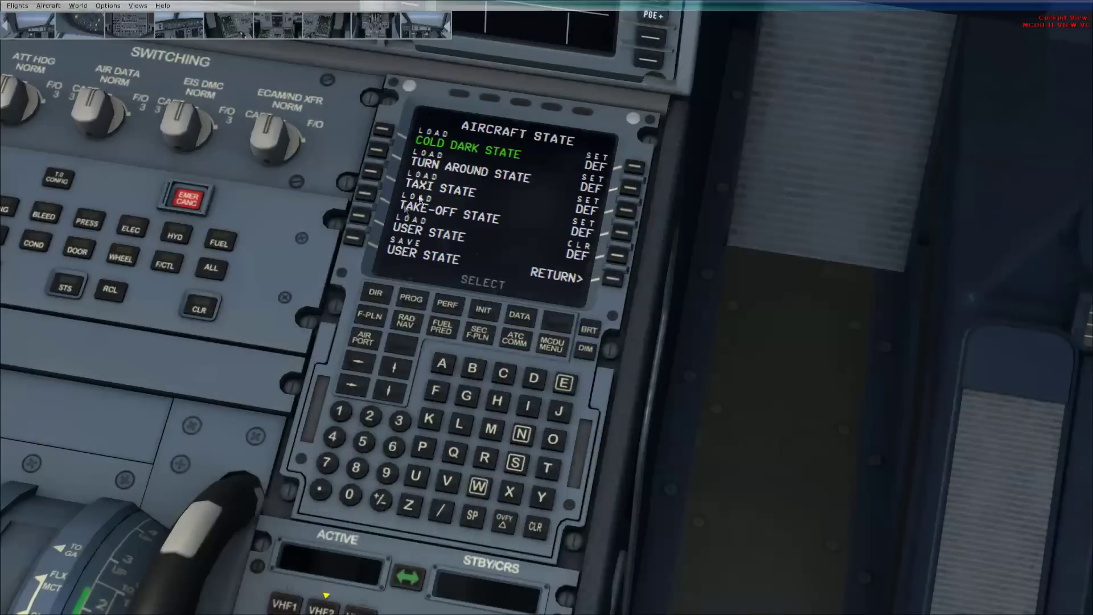
left_click(378, 194)
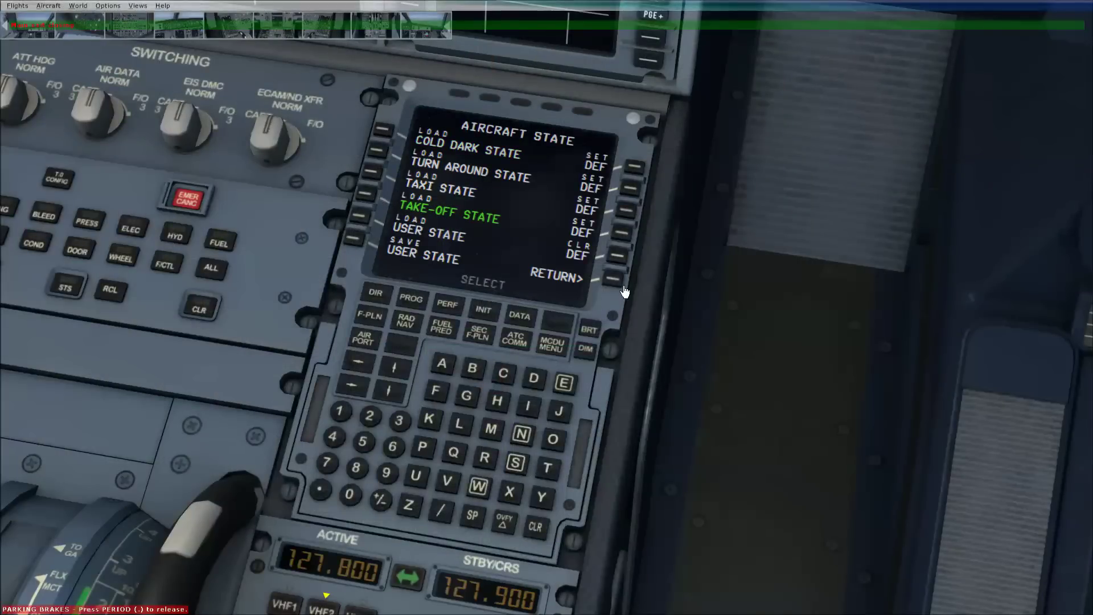
left_click(45, 36)
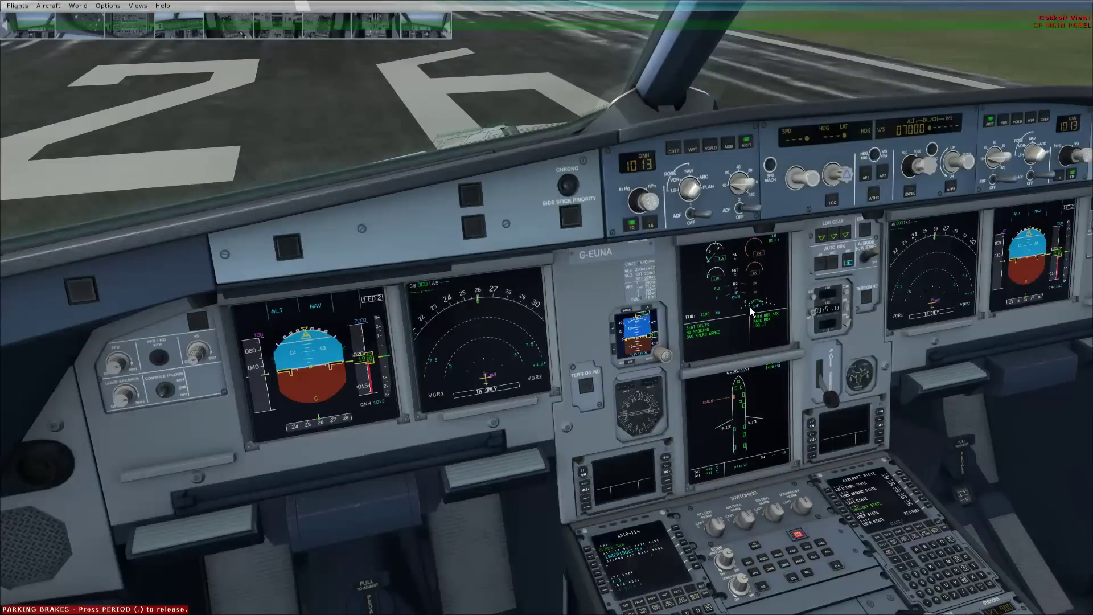
key("ctrl+1")
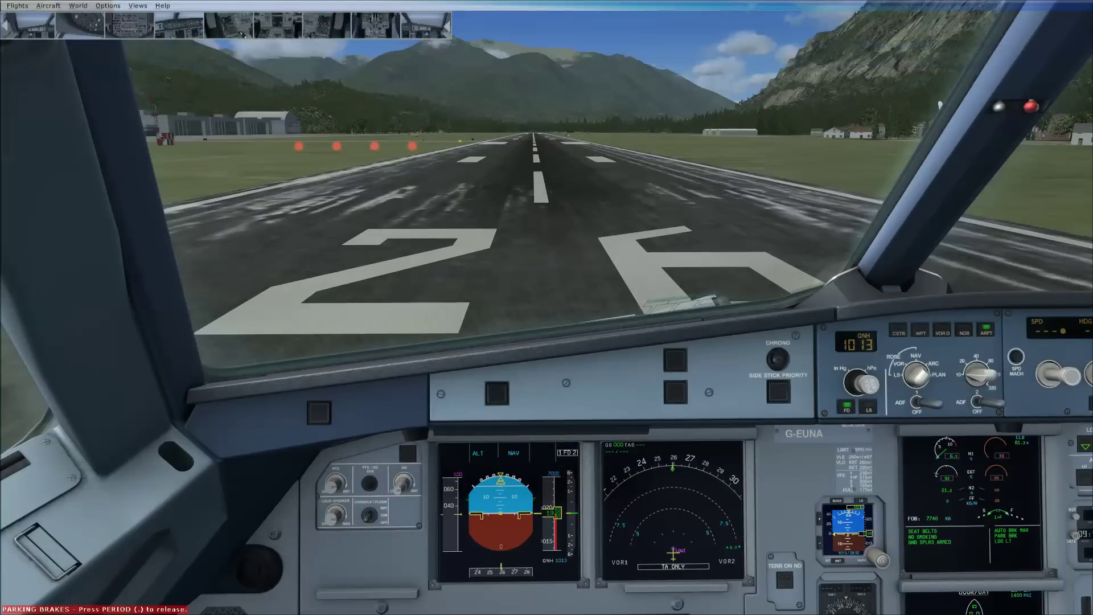
- Look through the MCDU1 pages, including INIT, PROG, SEC F-PLN and F-PLN, and return to the main panel view
left_click(222, 39)
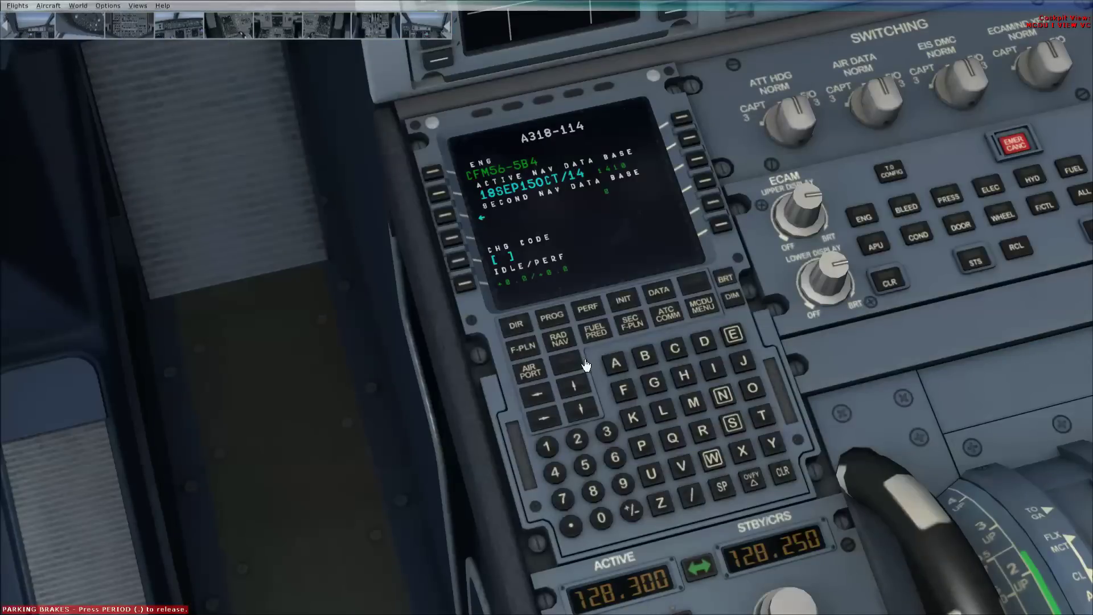
left_click(598, 313)
left_click(623, 301)
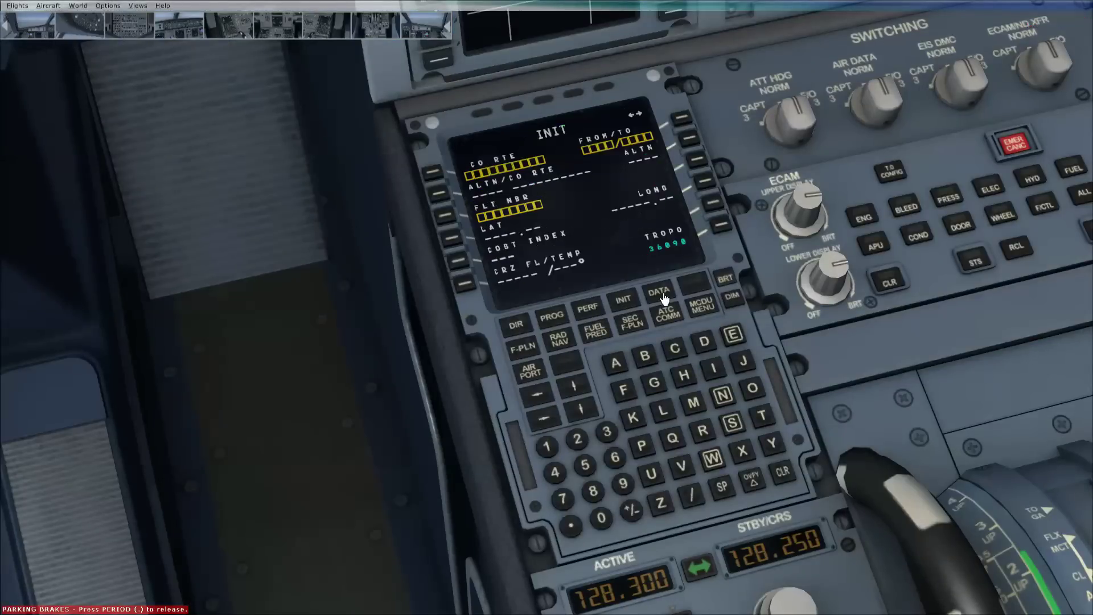
left_click(658, 292)
left_click(551, 319)
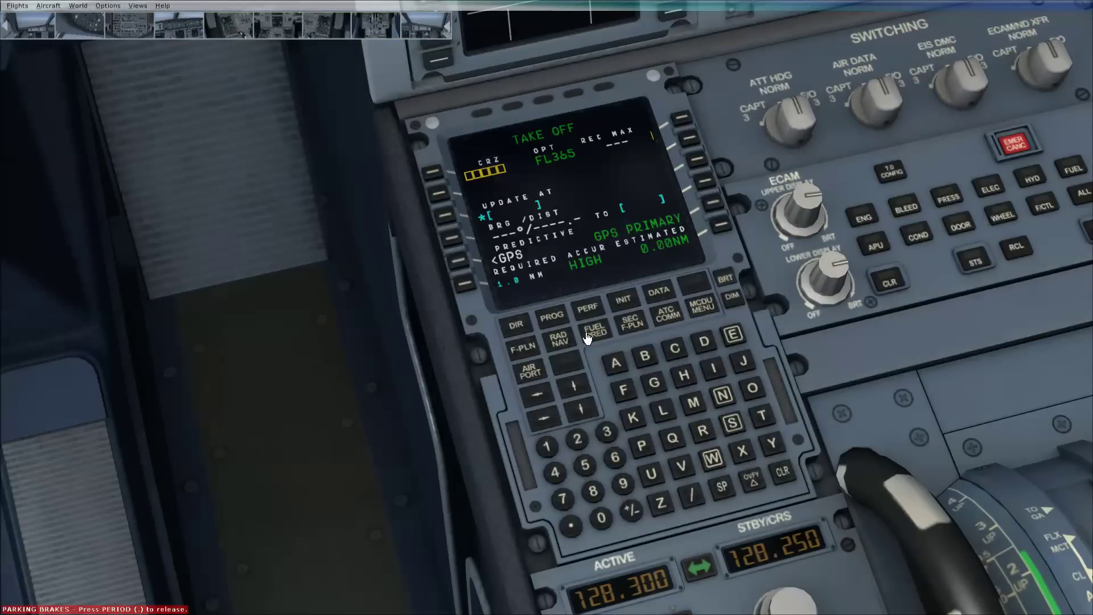
left_click(587, 333)
left_click(631, 322)
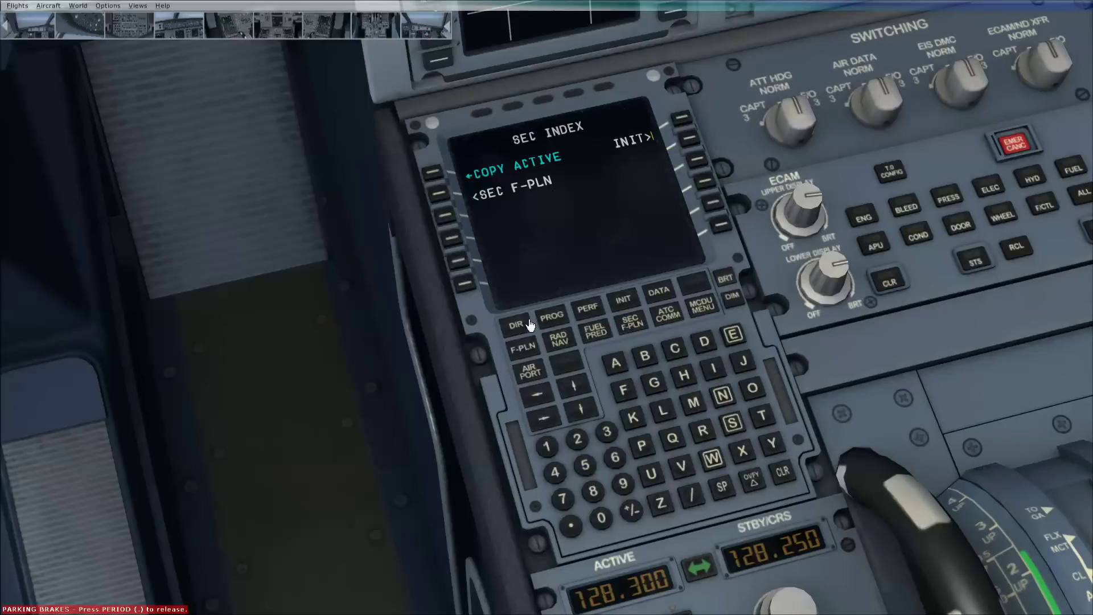
left_click(522, 349)
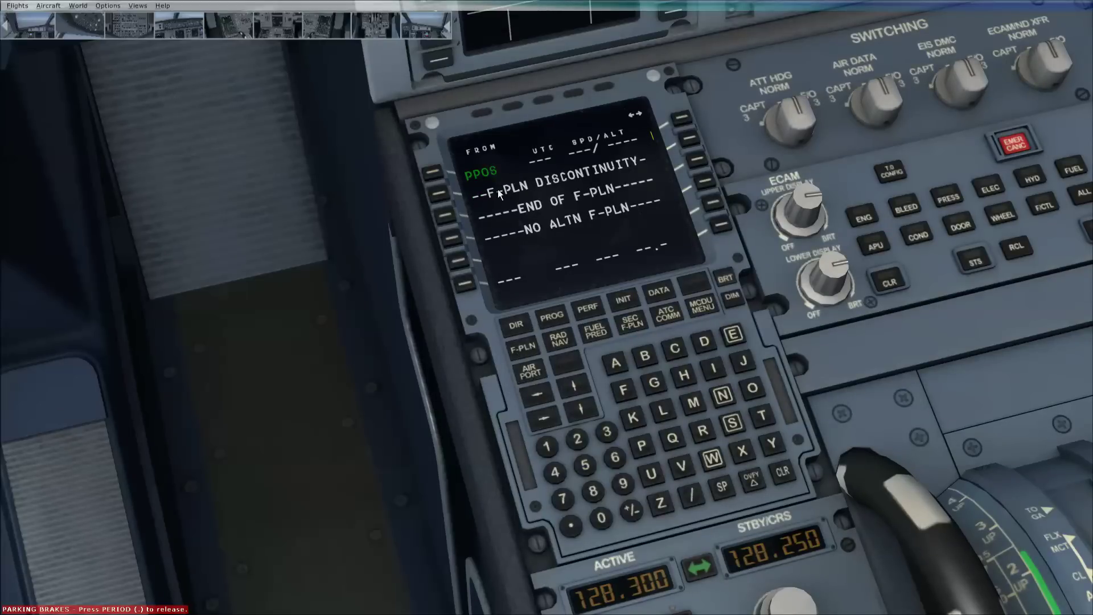
left_click(30, 37)
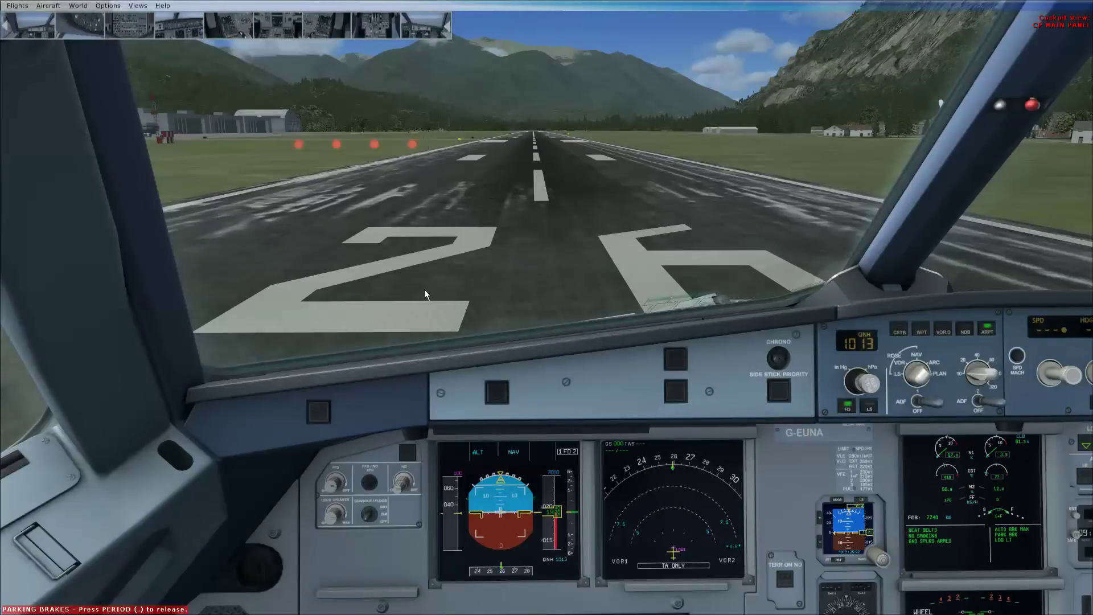
- Try out the thrust levers on the center pedestal by moving them back and forward through their range
key("a")
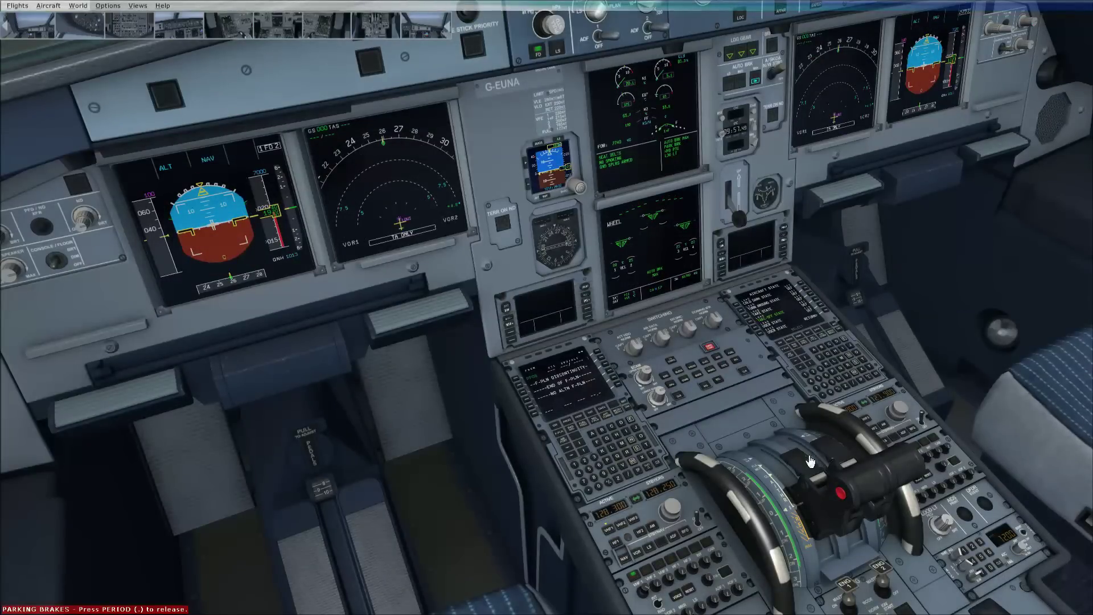
scroll(821, 496, "up", 5)
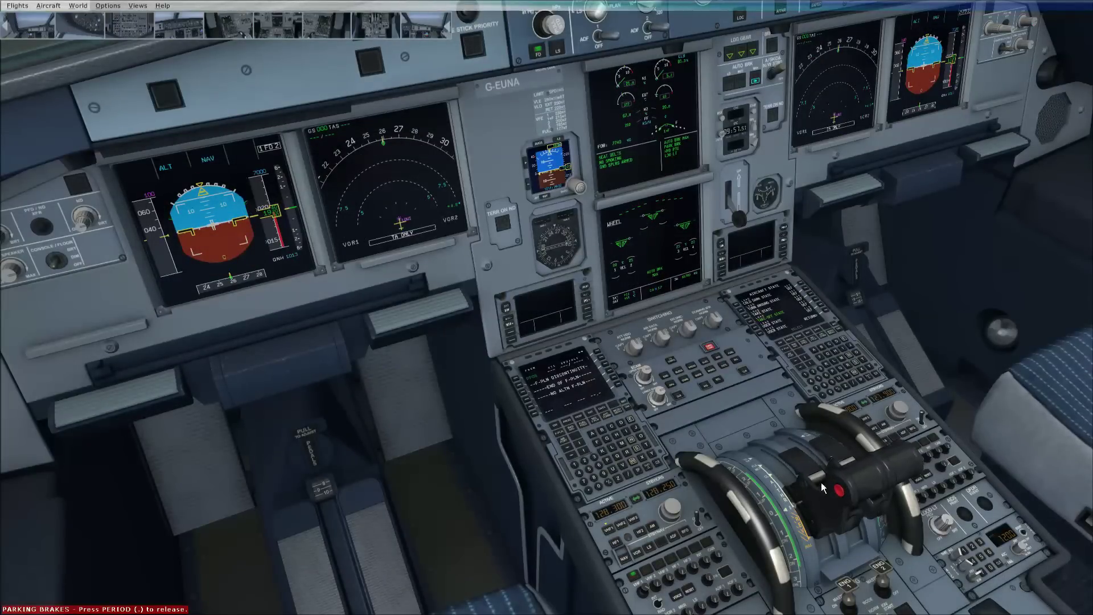
scroll(822, 491, "down", 8)
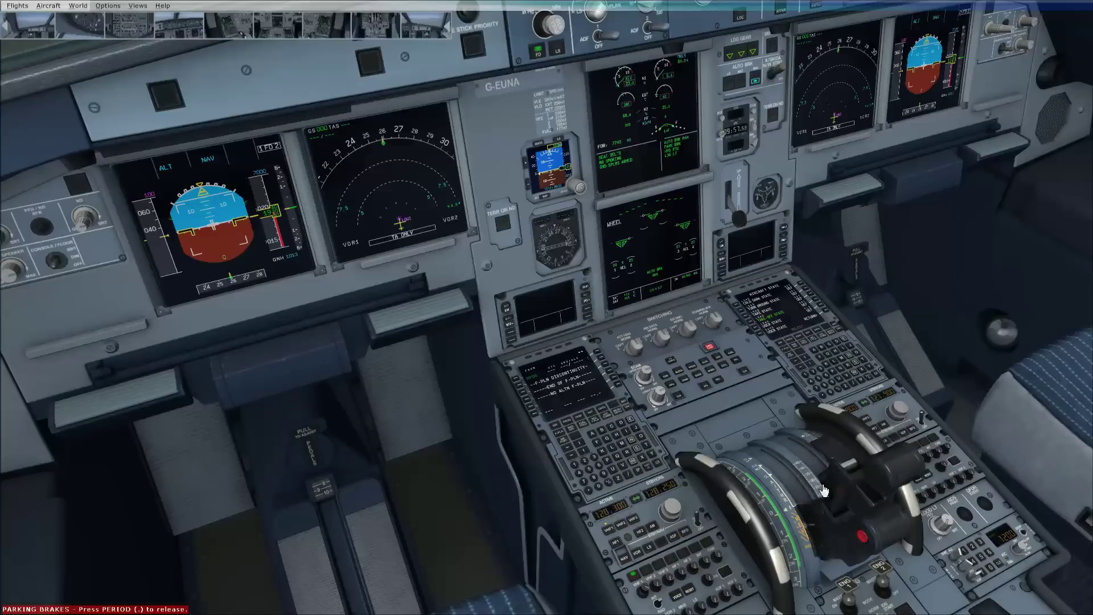
scroll(823, 489, "up", 6)
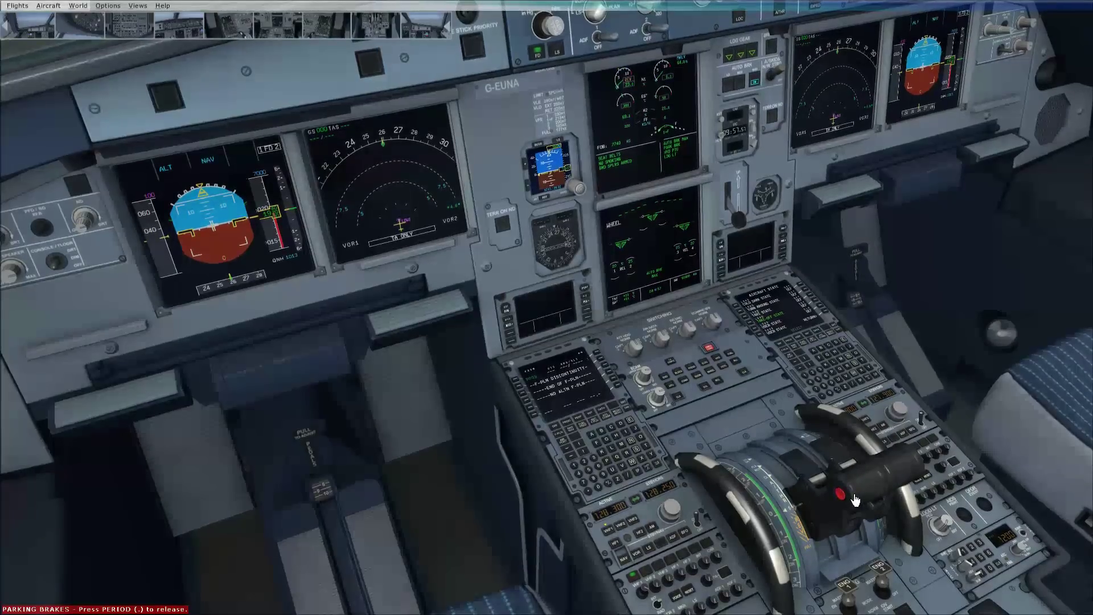
scroll(852, 500, "up", 5)
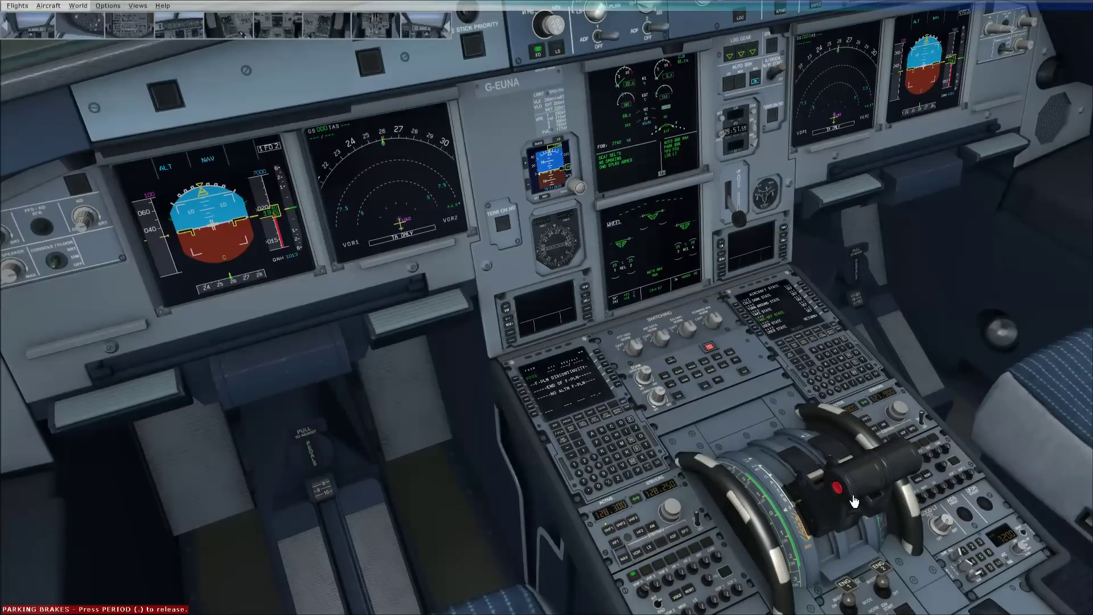
scroll(852, 504, "down", 5)
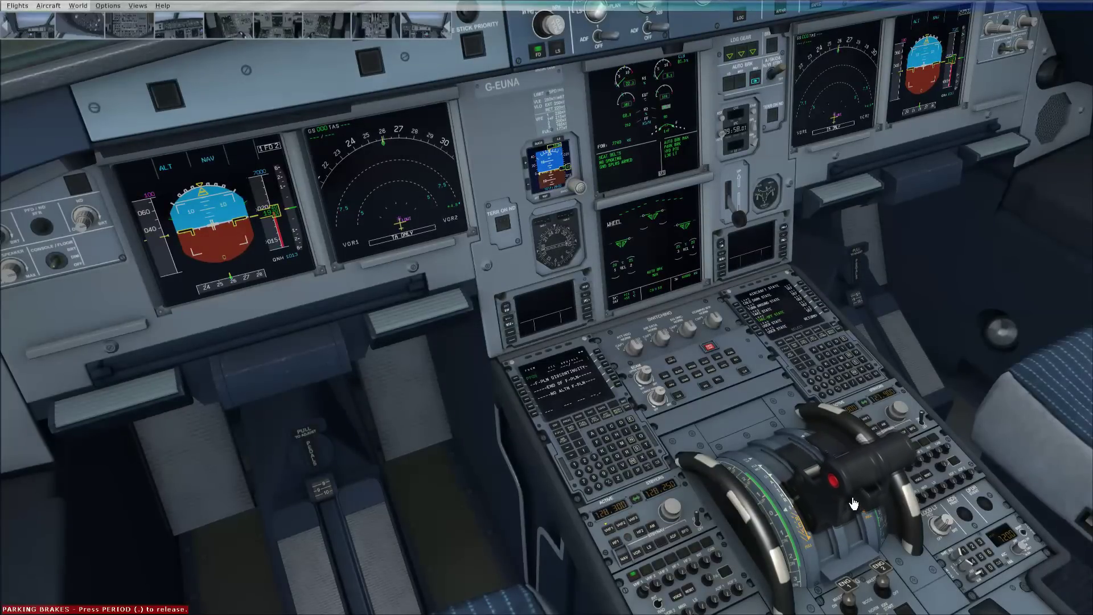
scroll(852, 503, "down", 1)
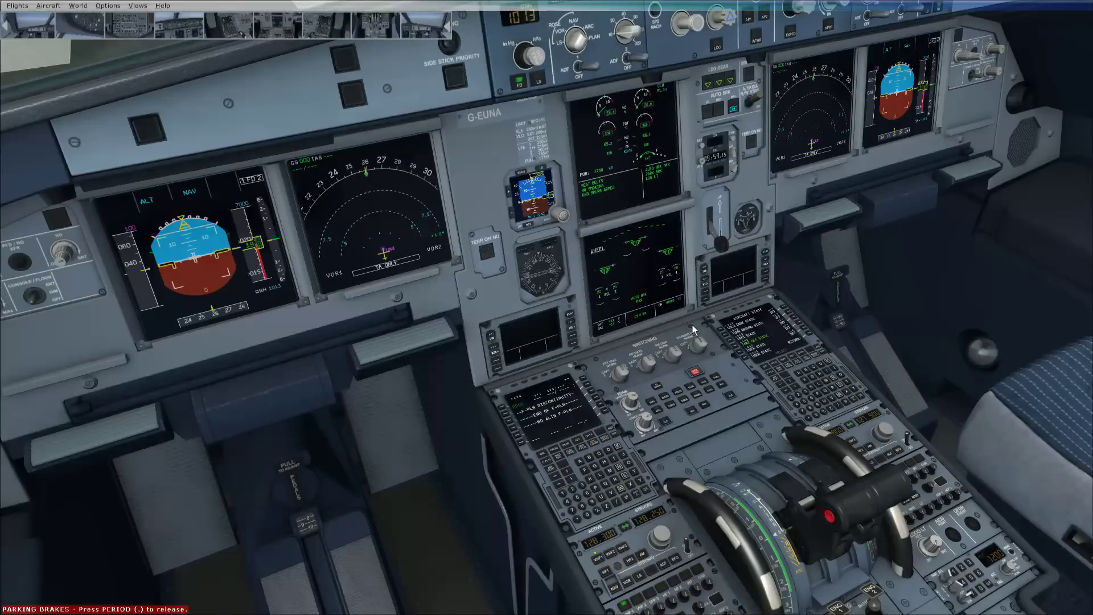
key("a")
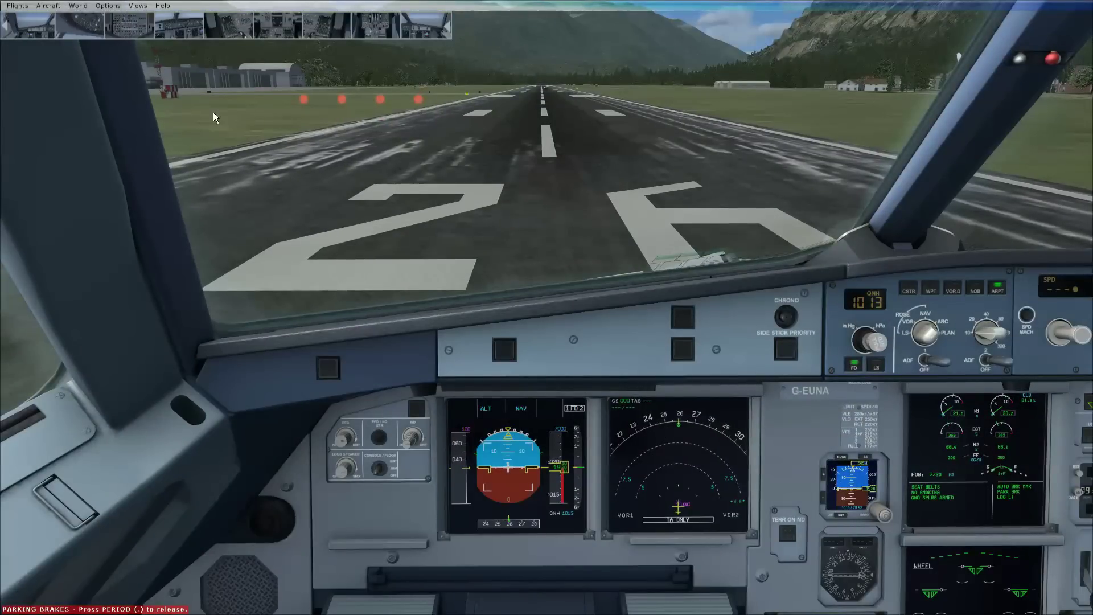
- Set full TOGA thrust and release the parking brakes to start the takeoff roll on runway 26
key("F4")
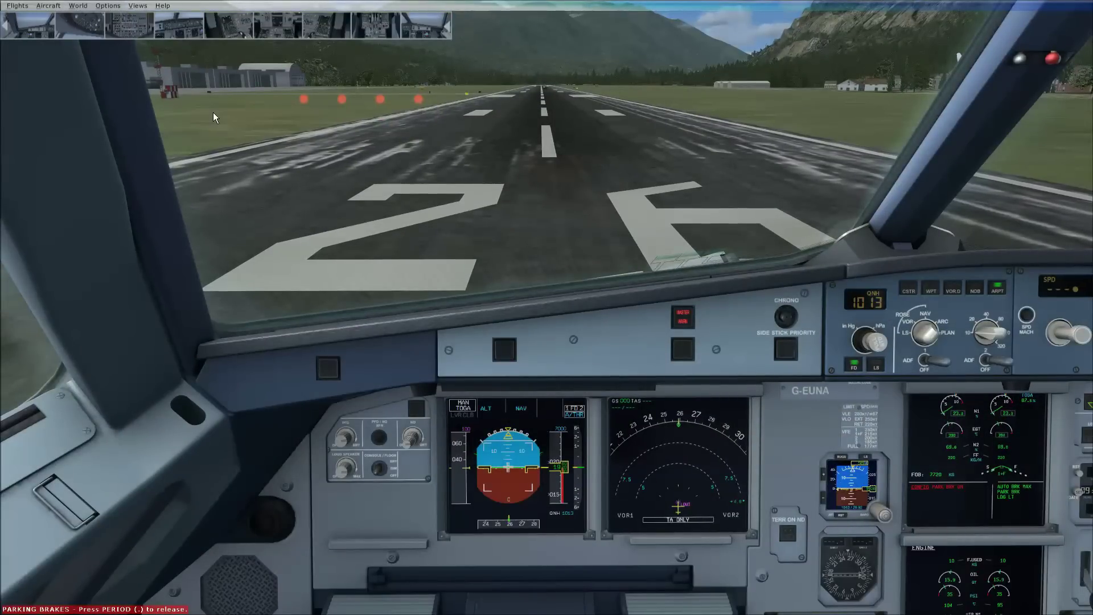
key("period")
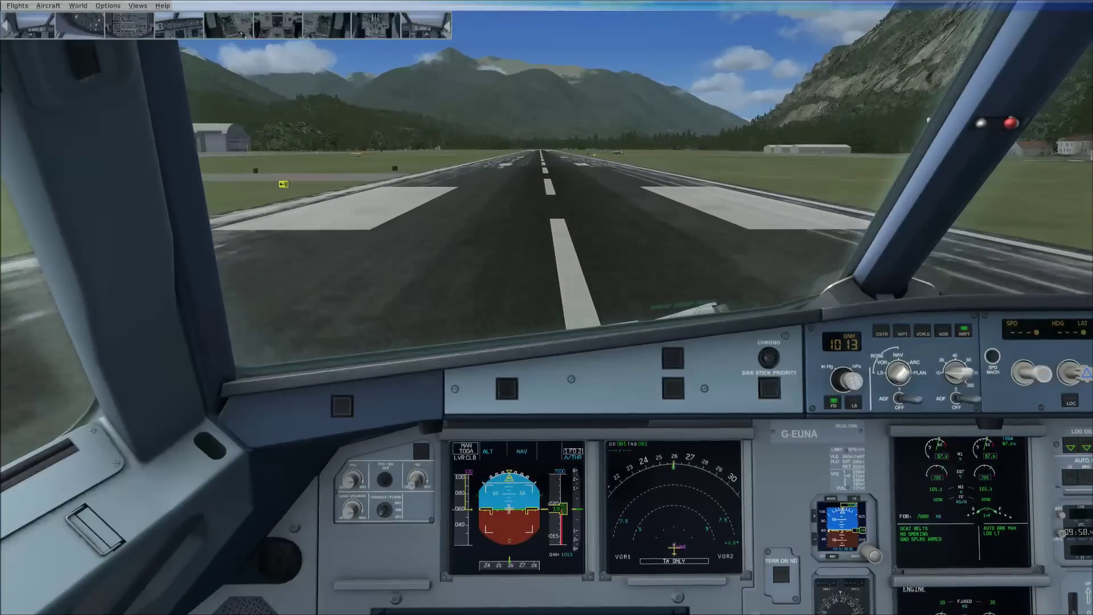
key("shift+Return")
key("shift+Return")
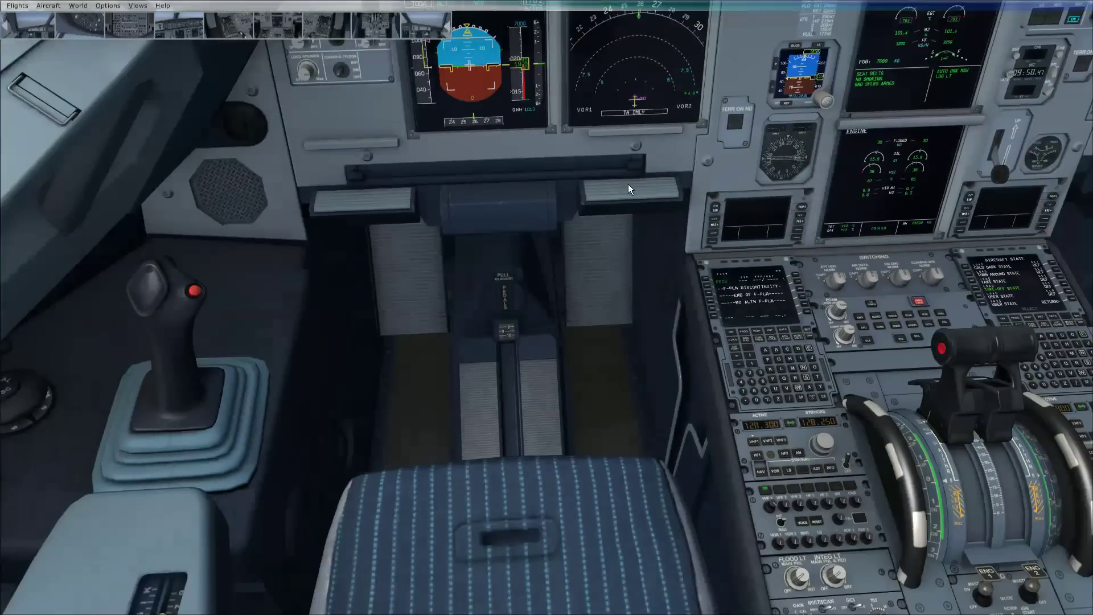
key("shift+BackSpace")
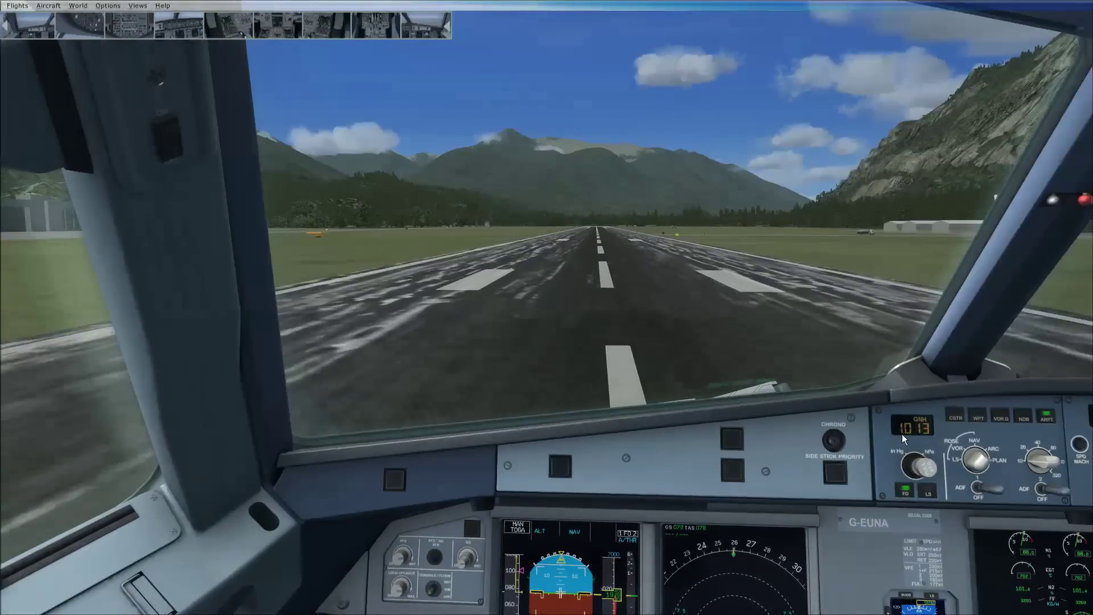
- View the climbing aircraft from the outside spot view with the camera zoomed out
key("shift+Return")
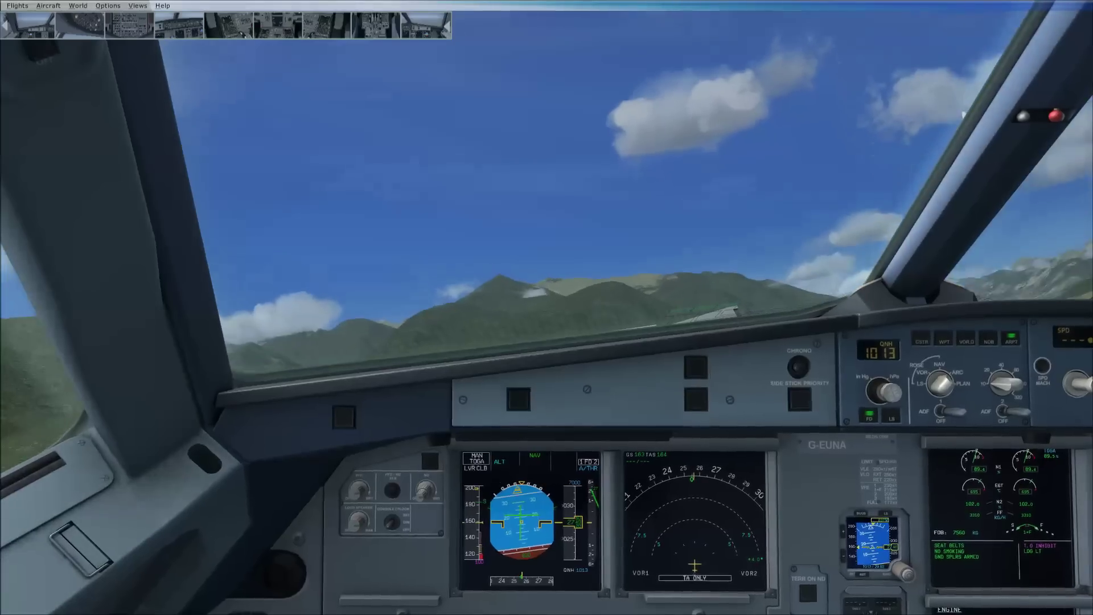
key("s")
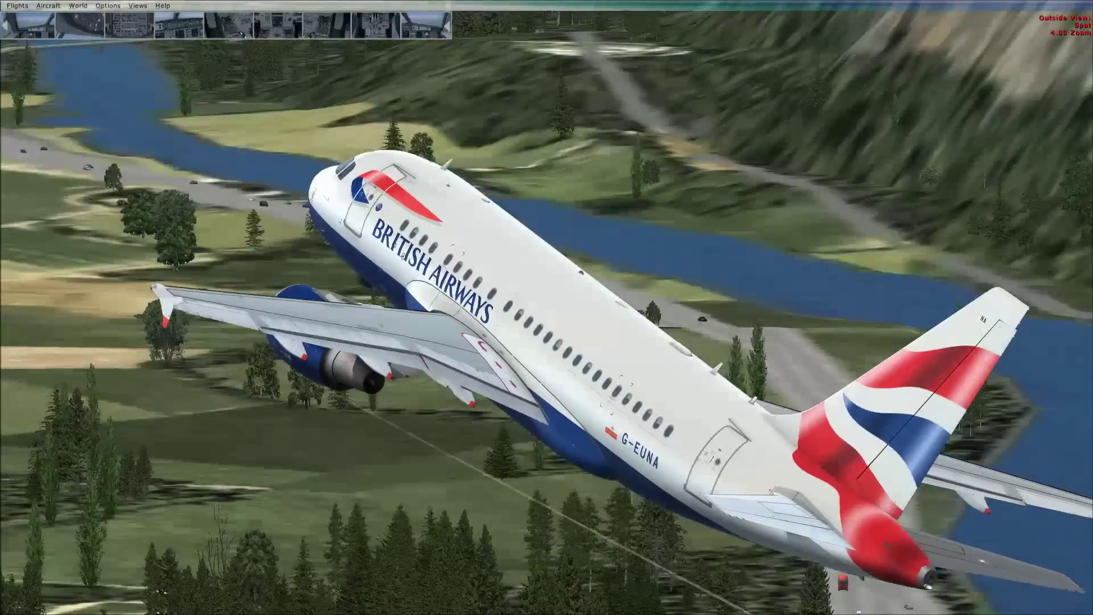
key("minus")
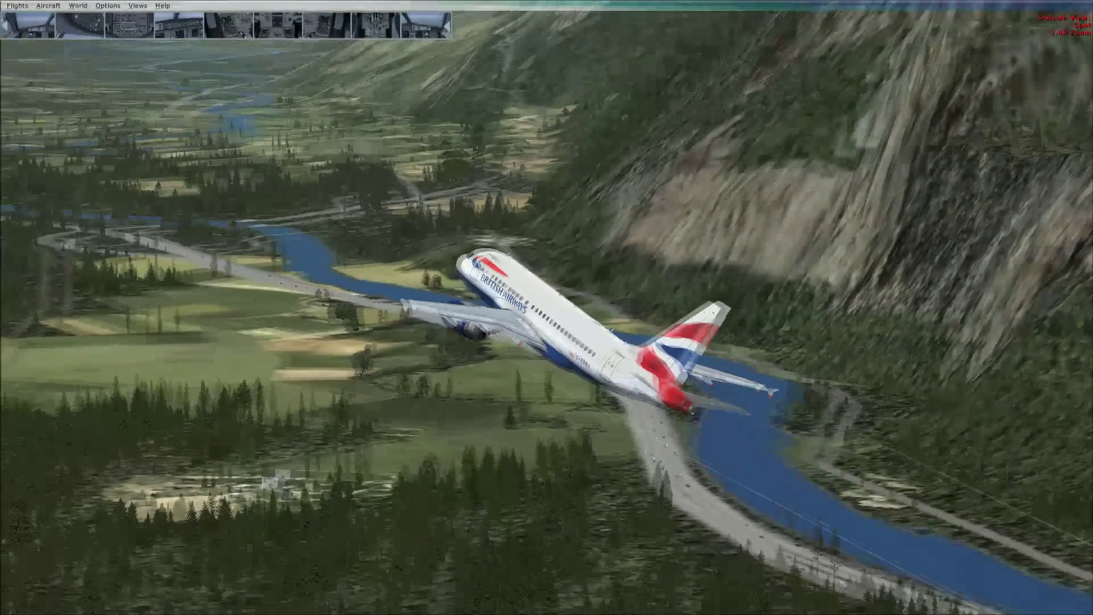